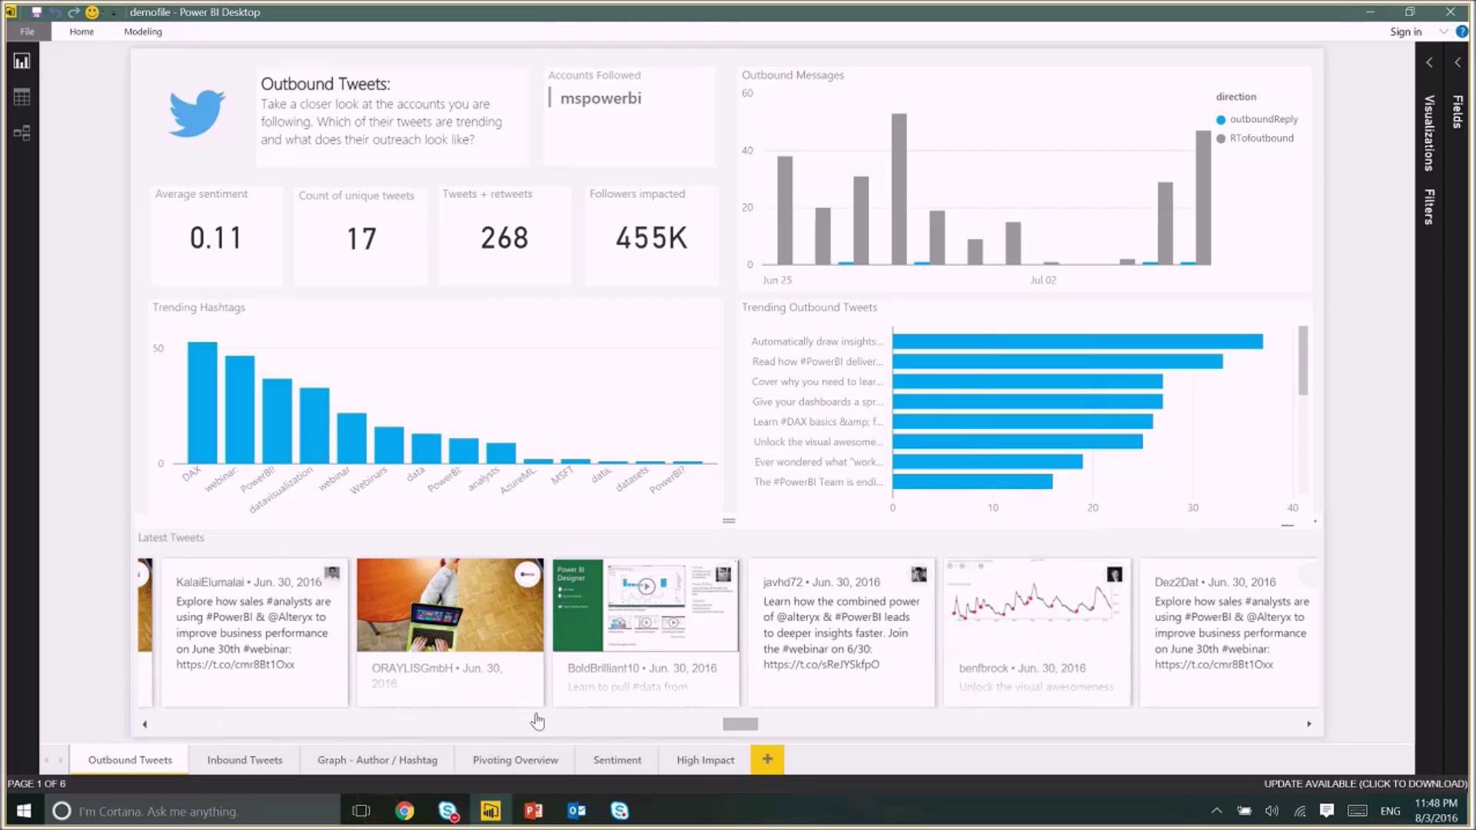
- Scroll the Latest Tweets list on Outbound Tweets to show newer tweets
{"action": "left_click_drag", "start_coordinate": [728, 725], "coordinate": [785, 730]}
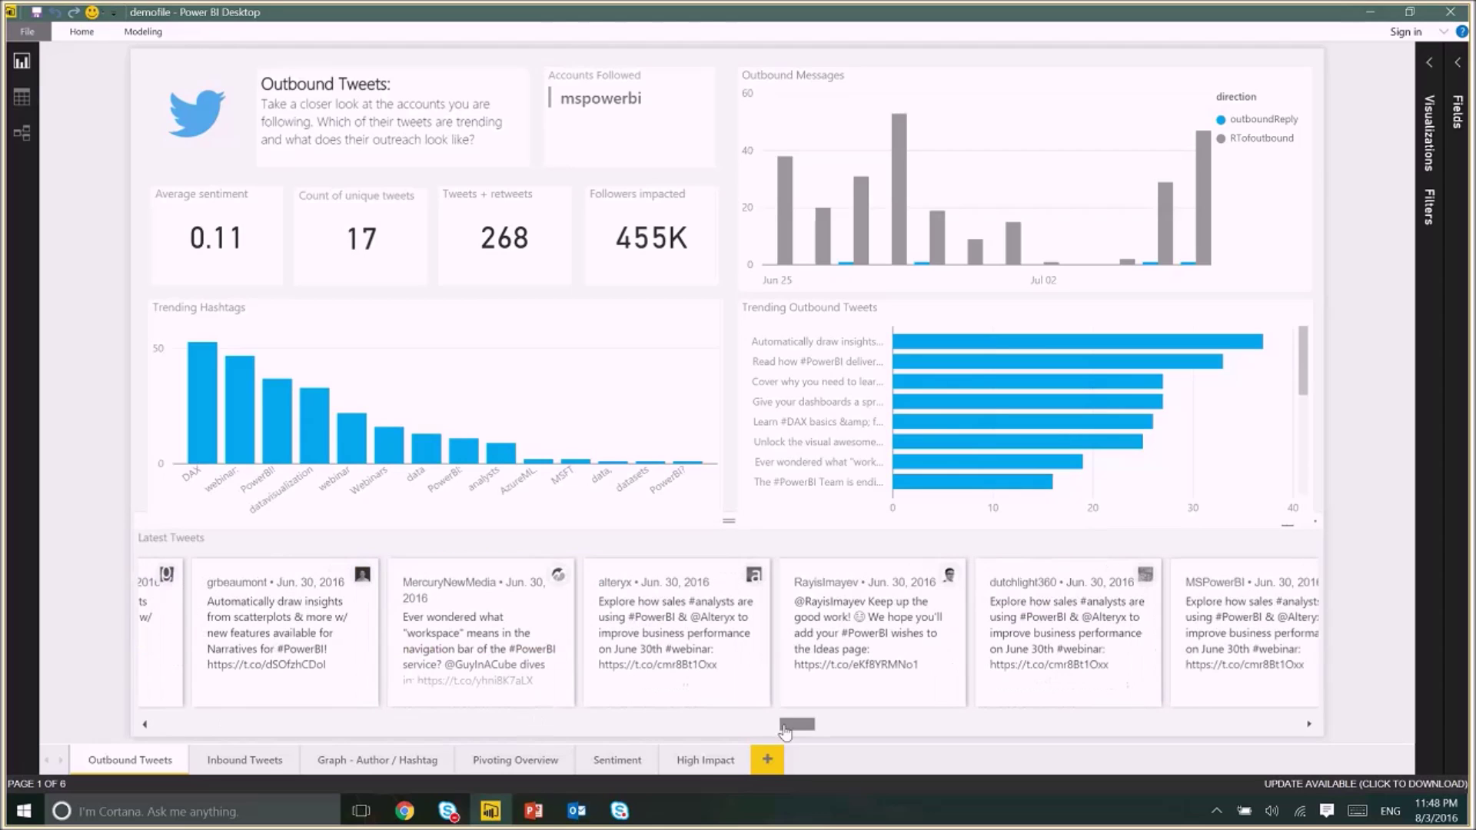
- Switch to the Inbound Tweets report page
{"action": "left_click", "coordinate": [244, 761]}
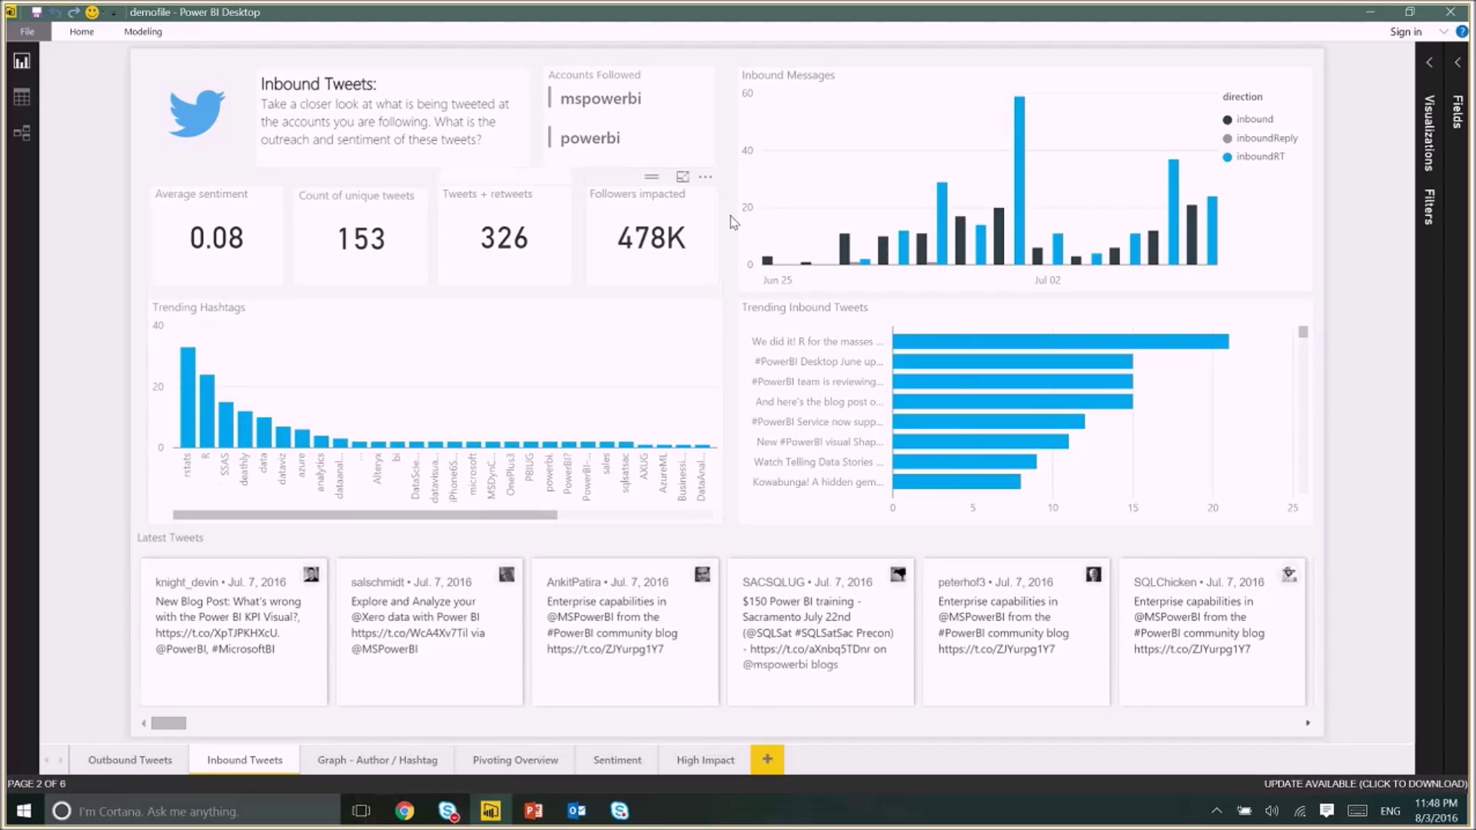
- Cross-filter Inbound Tweets to the June 29 bar, then move to the Graph - Author / Hashtag page
{"action": "mouse_move", "coordinate": [907, 250]}
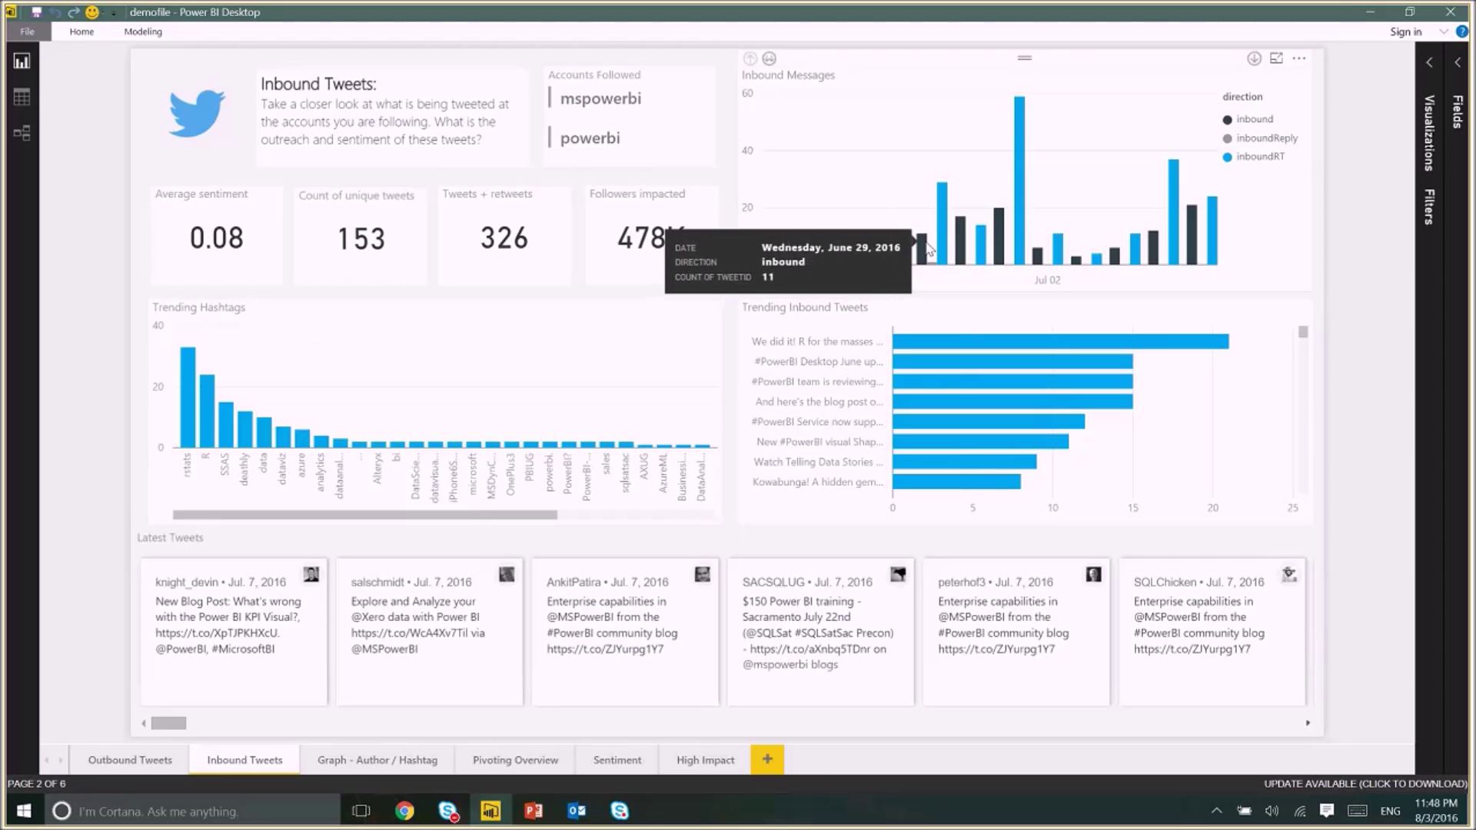
{"action": "left_click", "coordinate": [924, 248]}
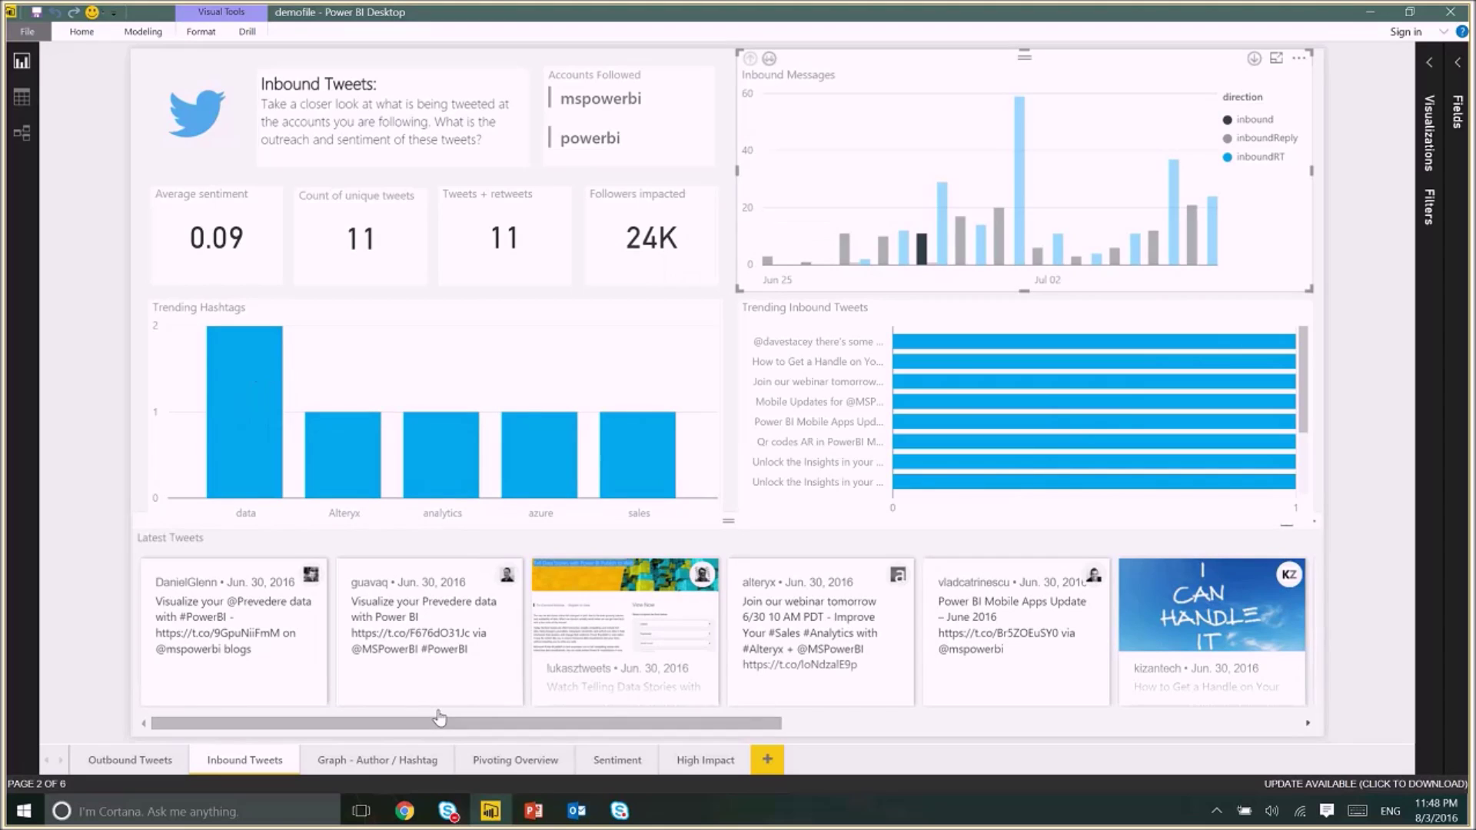
{"action": "left_click", "coordinate": [369, 761]}
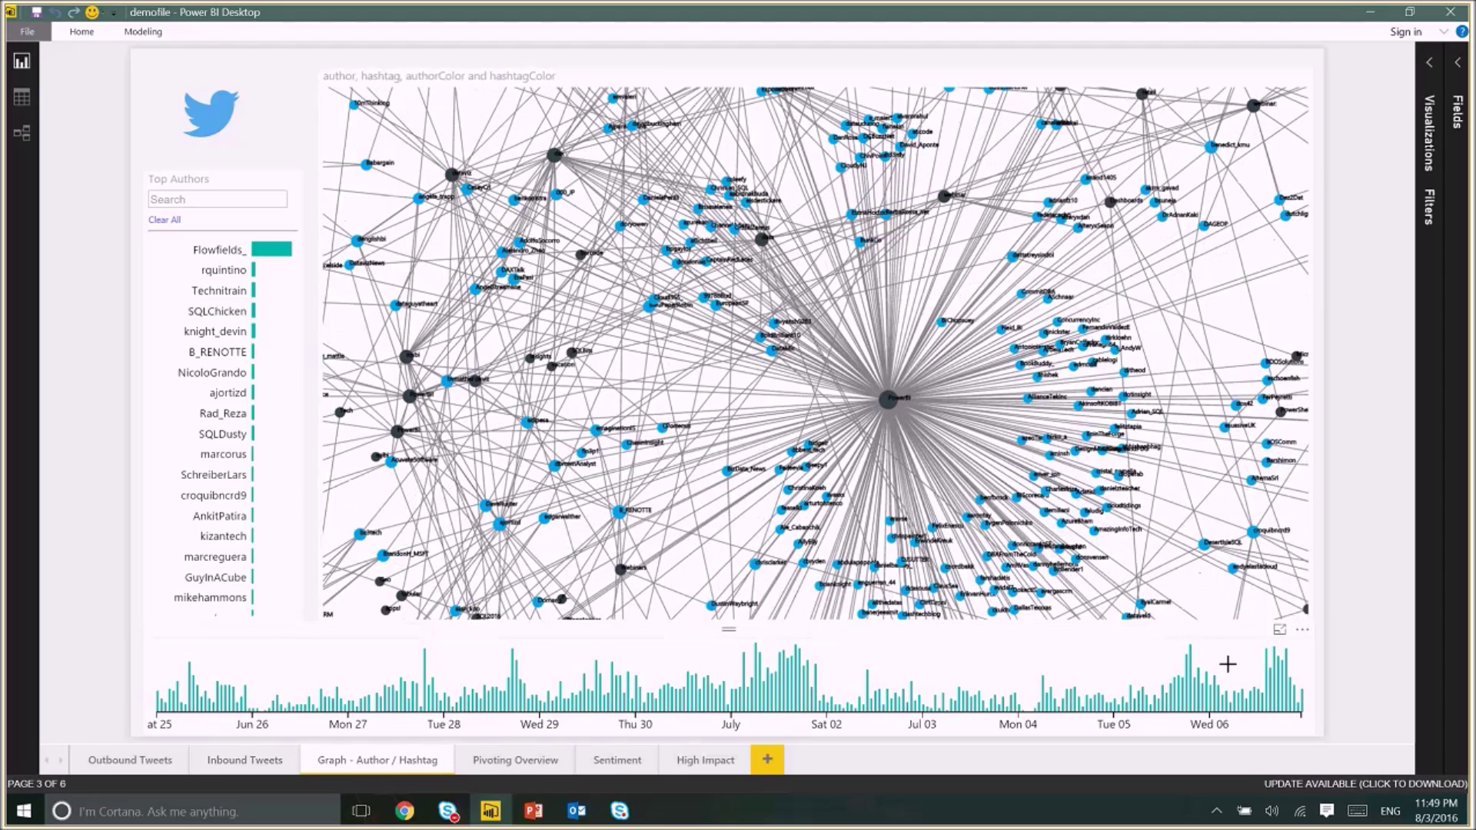
- Brush-select the timeline histogram around Wed 06 (July 6) to limit the network's tweets
{"action": "left_click_drag", "start_coordinate": [1227, 664], "coordinate": [1151, 669]}
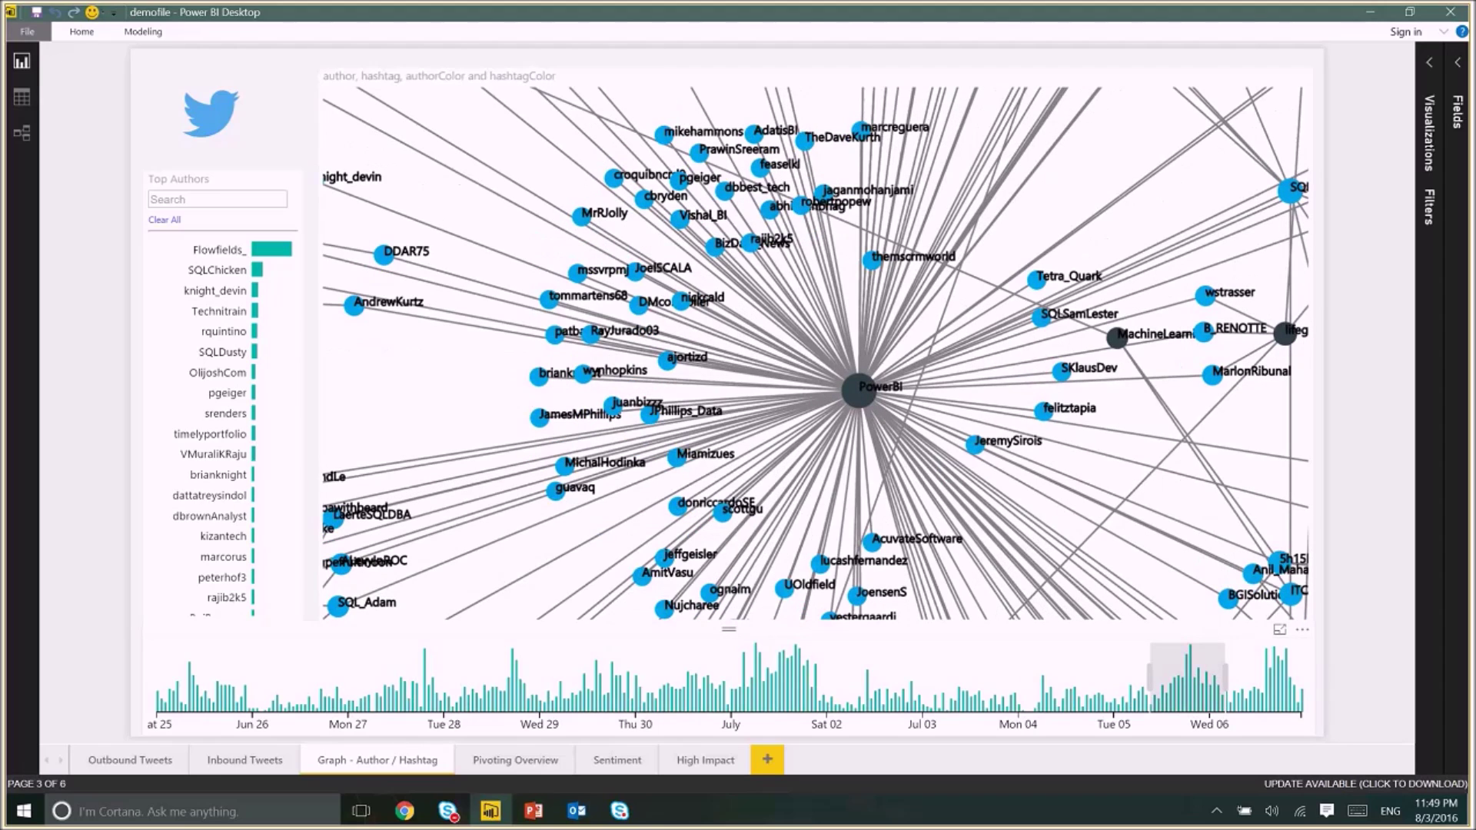
{"action": "scroll", "coordinate": [815, 353], "scroll_direction": "up", "scroll_amount": 2}
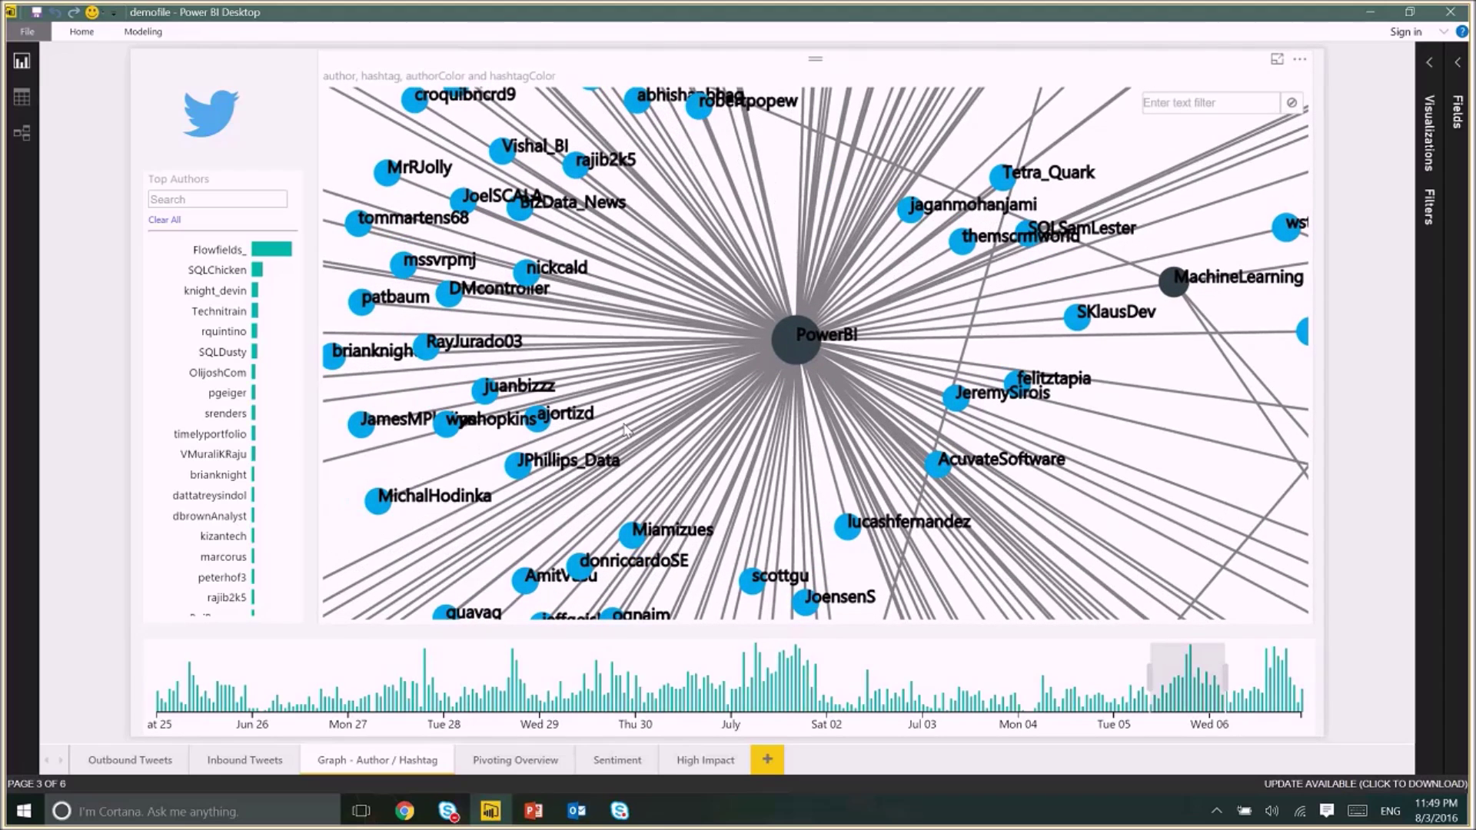
- Zoom and pan the author–hashtag network to focus on the RStats and R hashtag nodes
{"action": "scroll", "coordinate": [926, 425], "scroll_direction": "down", "scroll_amount": 3}
{"action": "scroll", "coordinate": [915, 450], "scroll_direction": "down", "scroll_amount": 3}
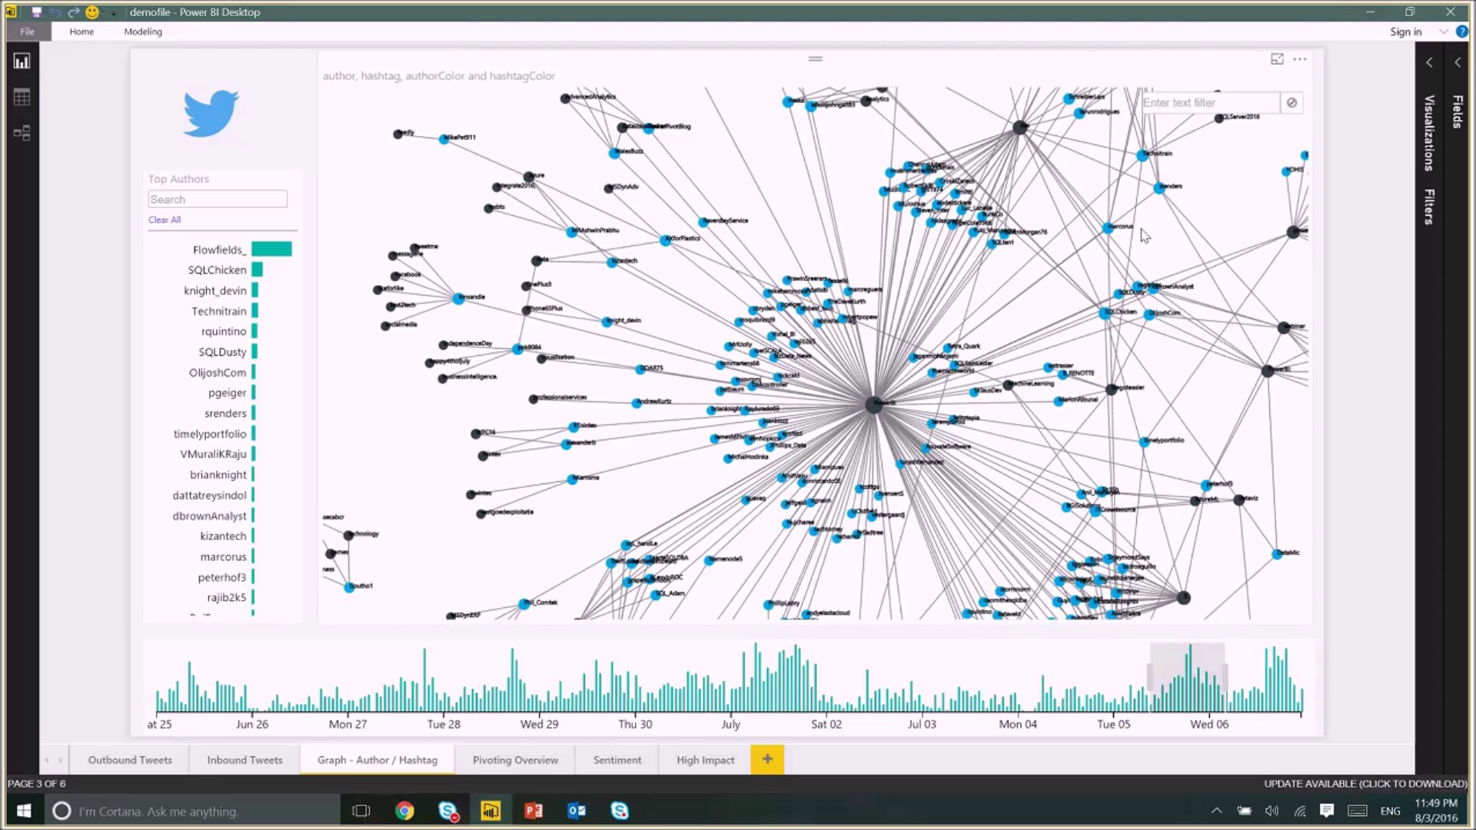
{"action": "scroll", "coordinate": [900, 444], "scroll_direction": "down", "scroll_amount": 2}
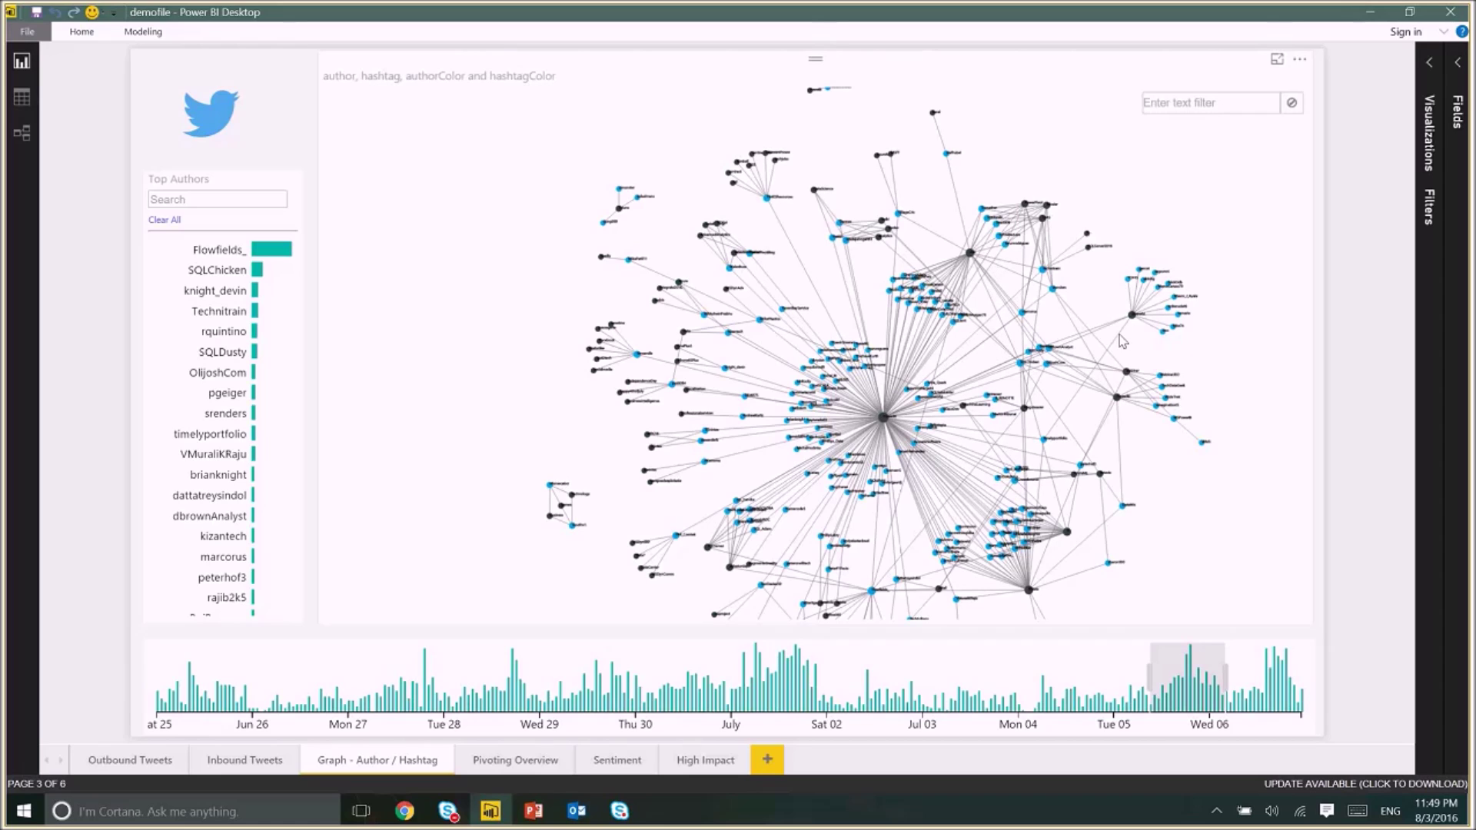
{"action": "left_click_drag", "start_coordinate": [1122, 341], "coordinate": [1033, 238]}
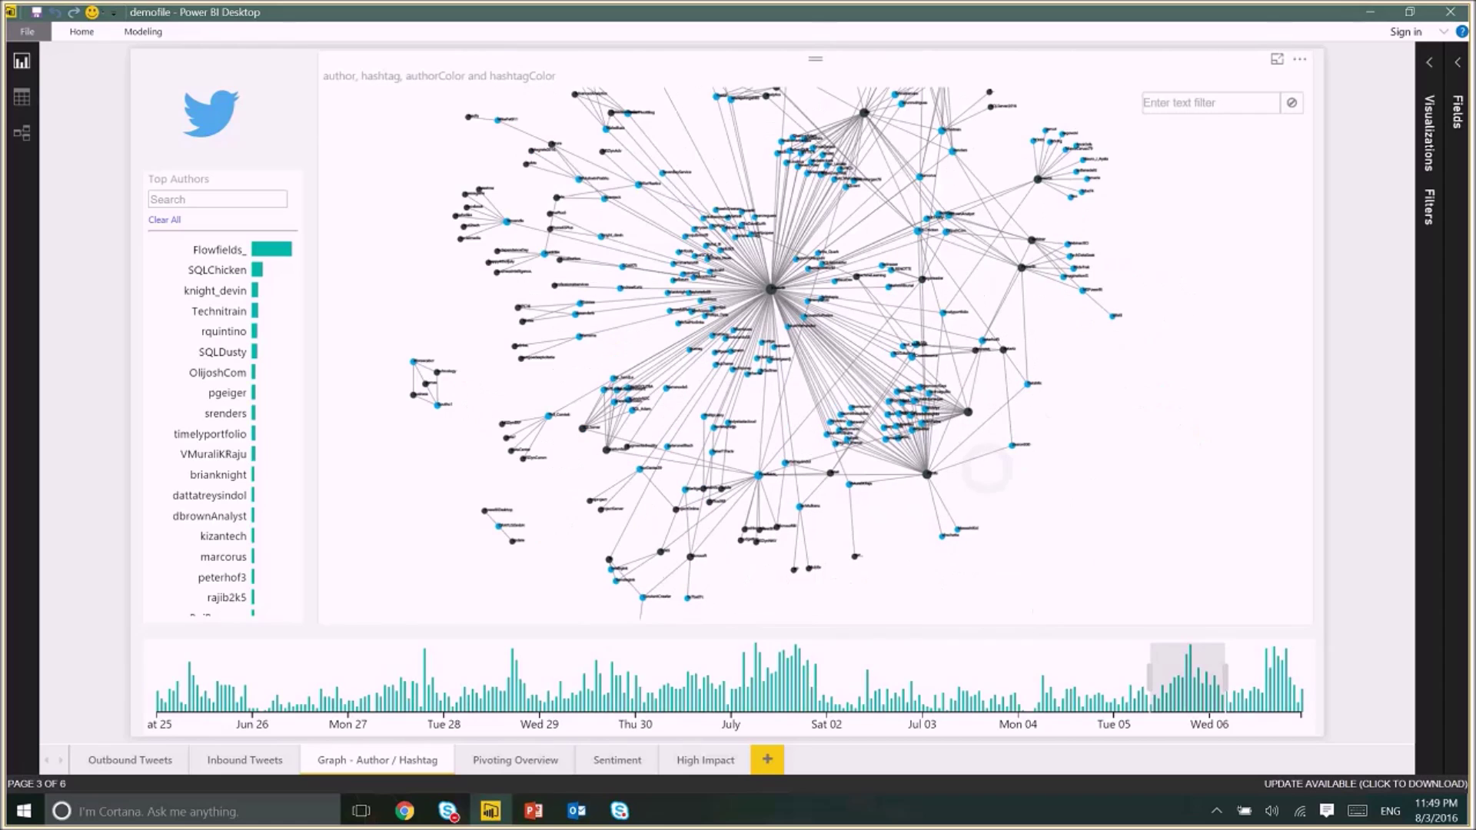
{"action": "scroll", "coordinate": [988, 469], "scroll_direction": "up", "scroll_amount": 3}
- Filter graph nodes by 'rs' and select the RStats node to cross-filter Top Authors and timeline
{"action": "scroll", "coordinate": [1023, 492], "scroll_direction": "up", "scroll_amount": 1}
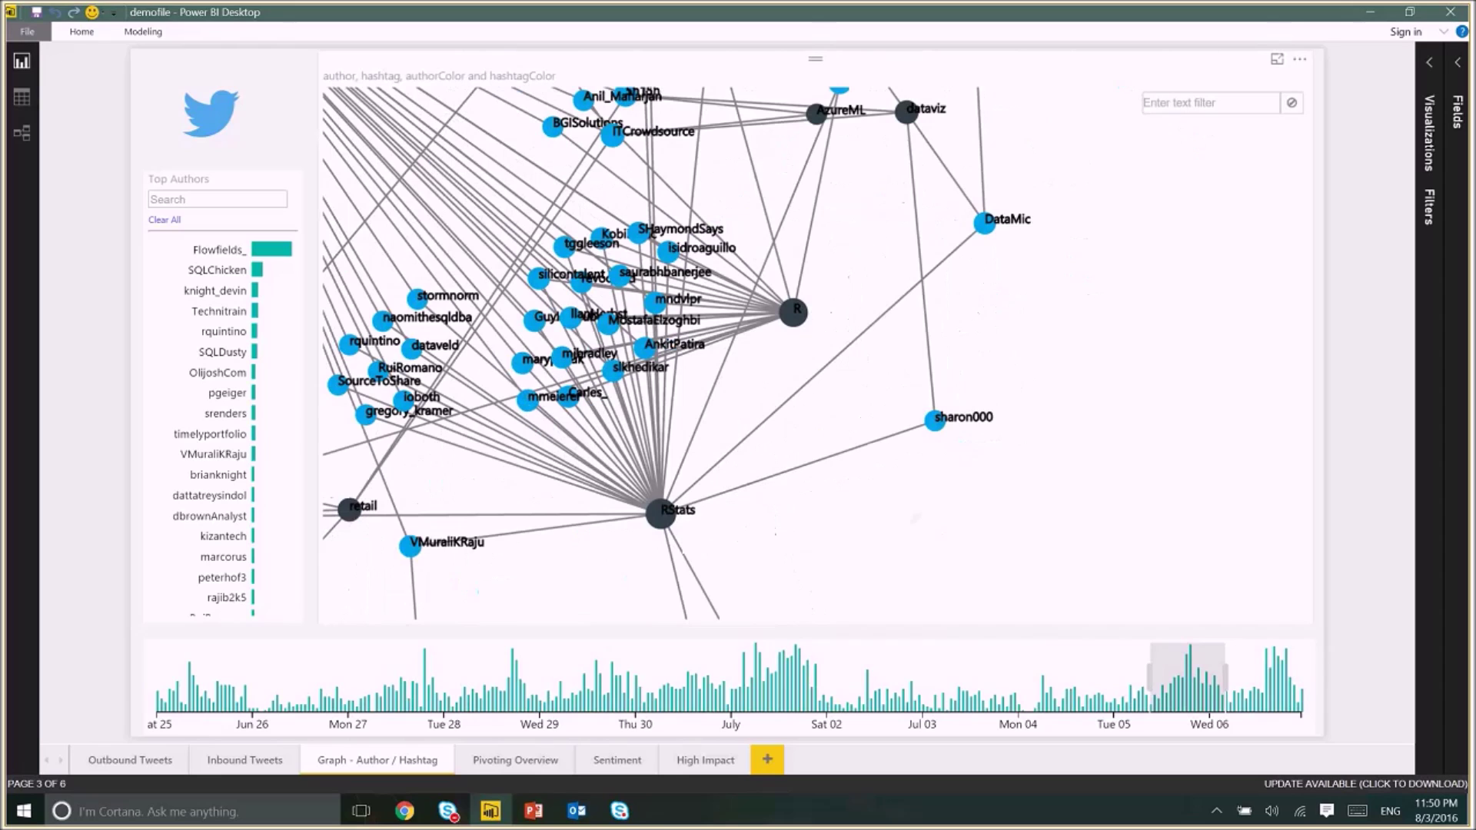
{"action": "left_click", "coordinate": [1175, 101]}
{"action": "type", "text": "rs"}
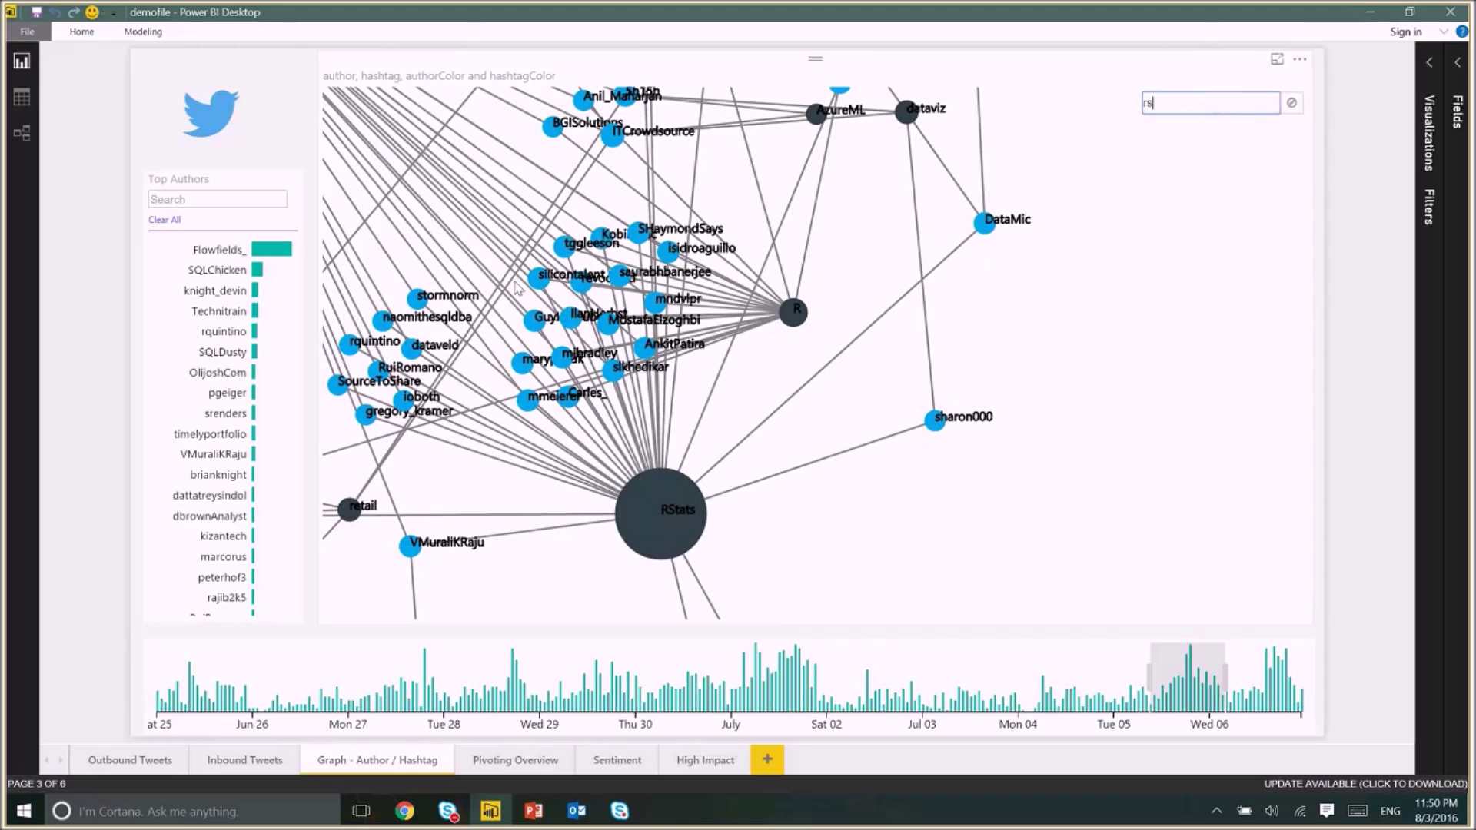
{"action": "left_click", "coordinate": [651, 507]}
{"action": "left_click", "coordinate": [652, 506]}
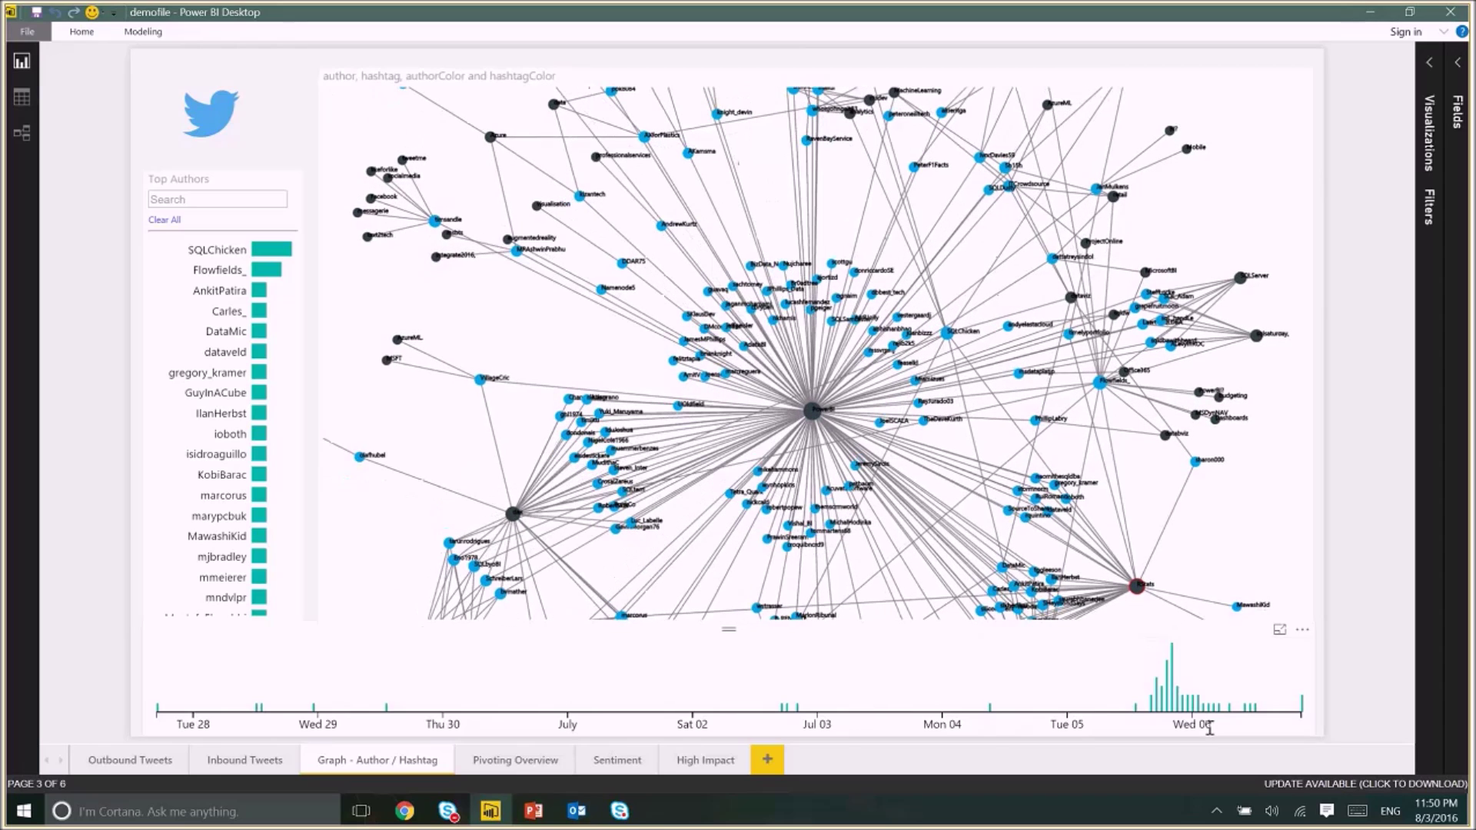
- On Pivoting Overview, select the R and rstats hashtags in the Hashtags slicer
{"action": "left_click", "coordinate": [496, 760]}
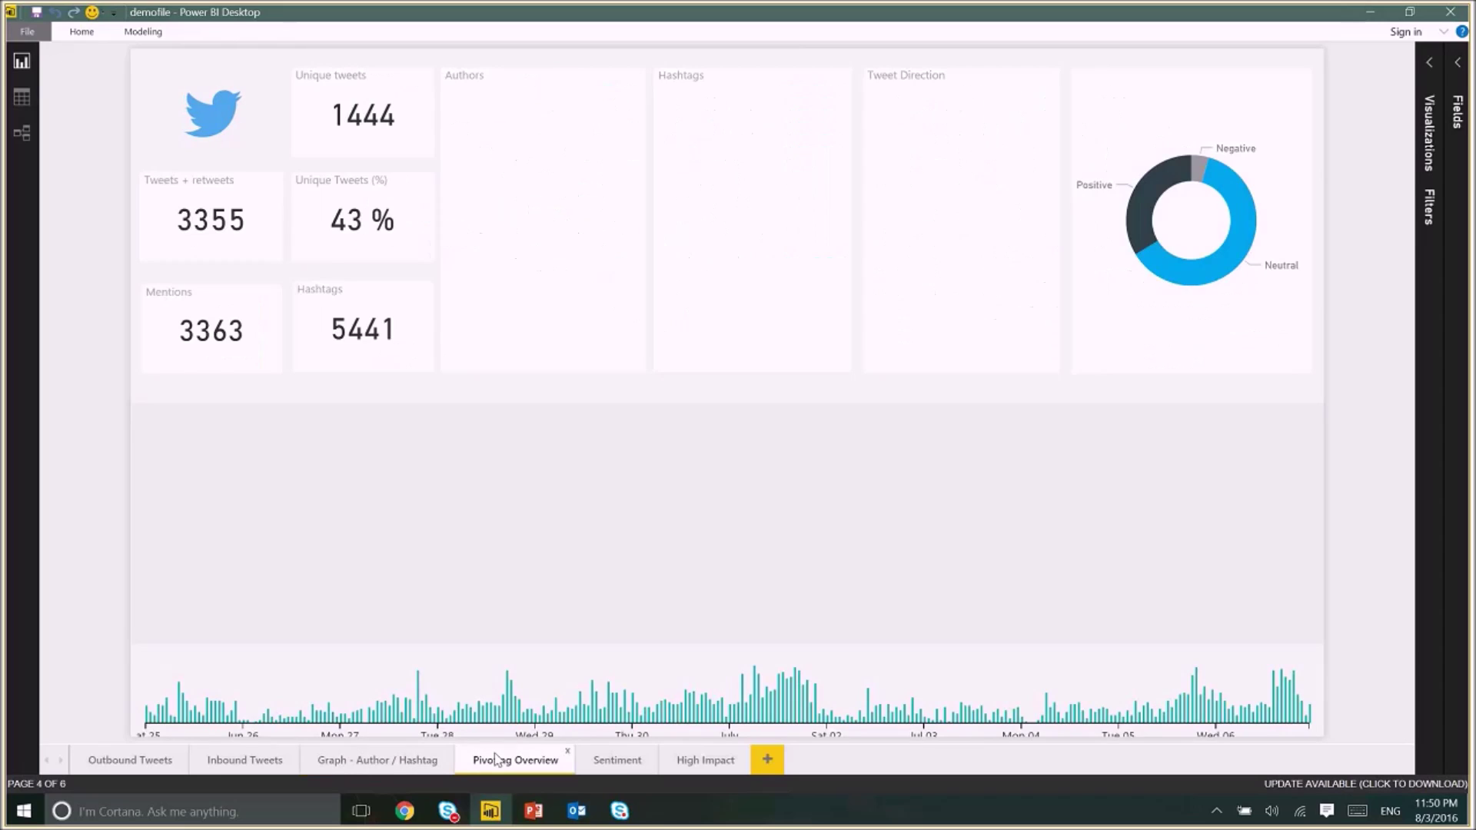
{"action": "left_click", "coordinate": [731, 96]}
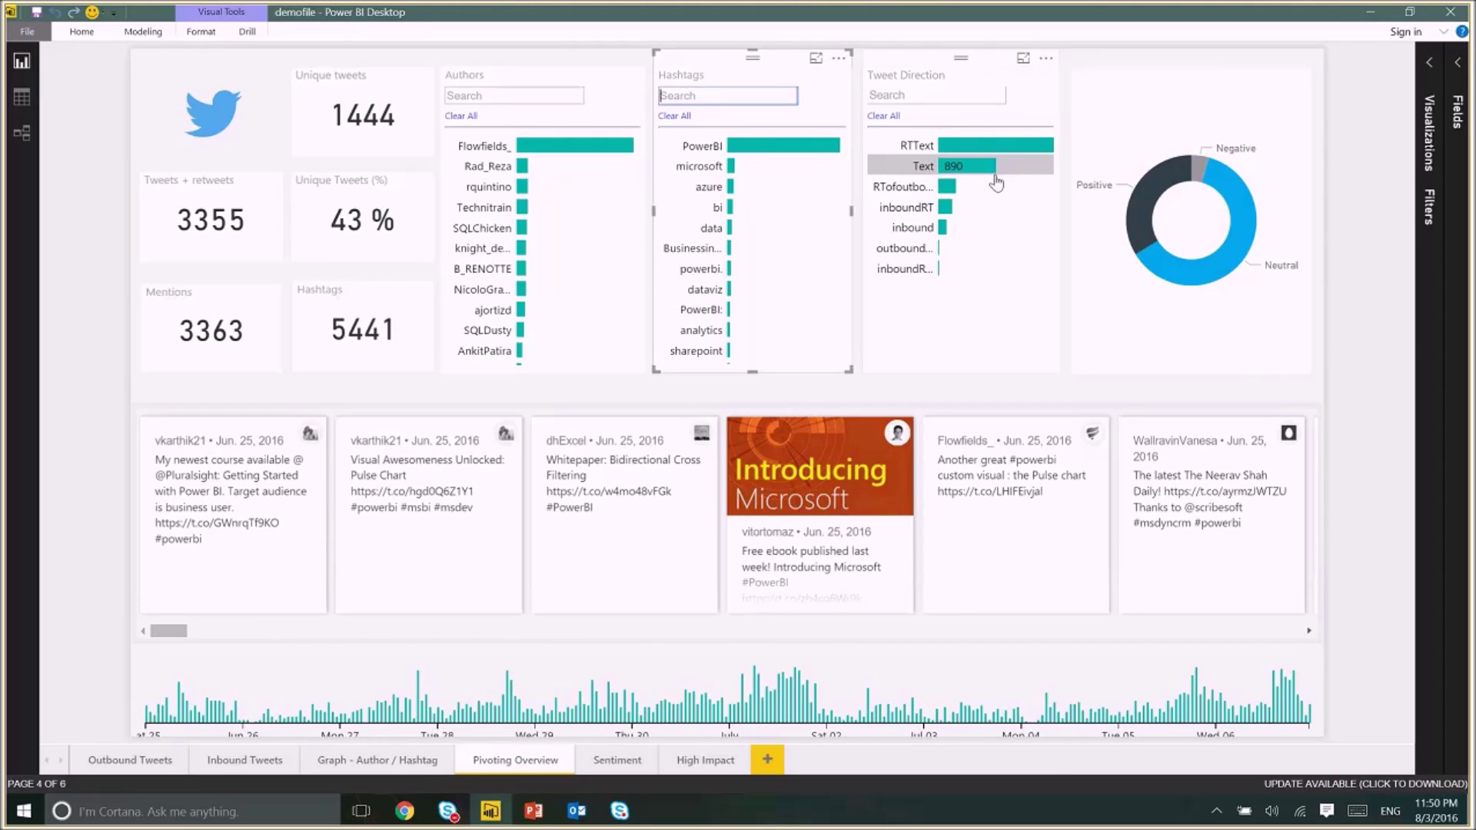
{"action": "type", "text": "r"}
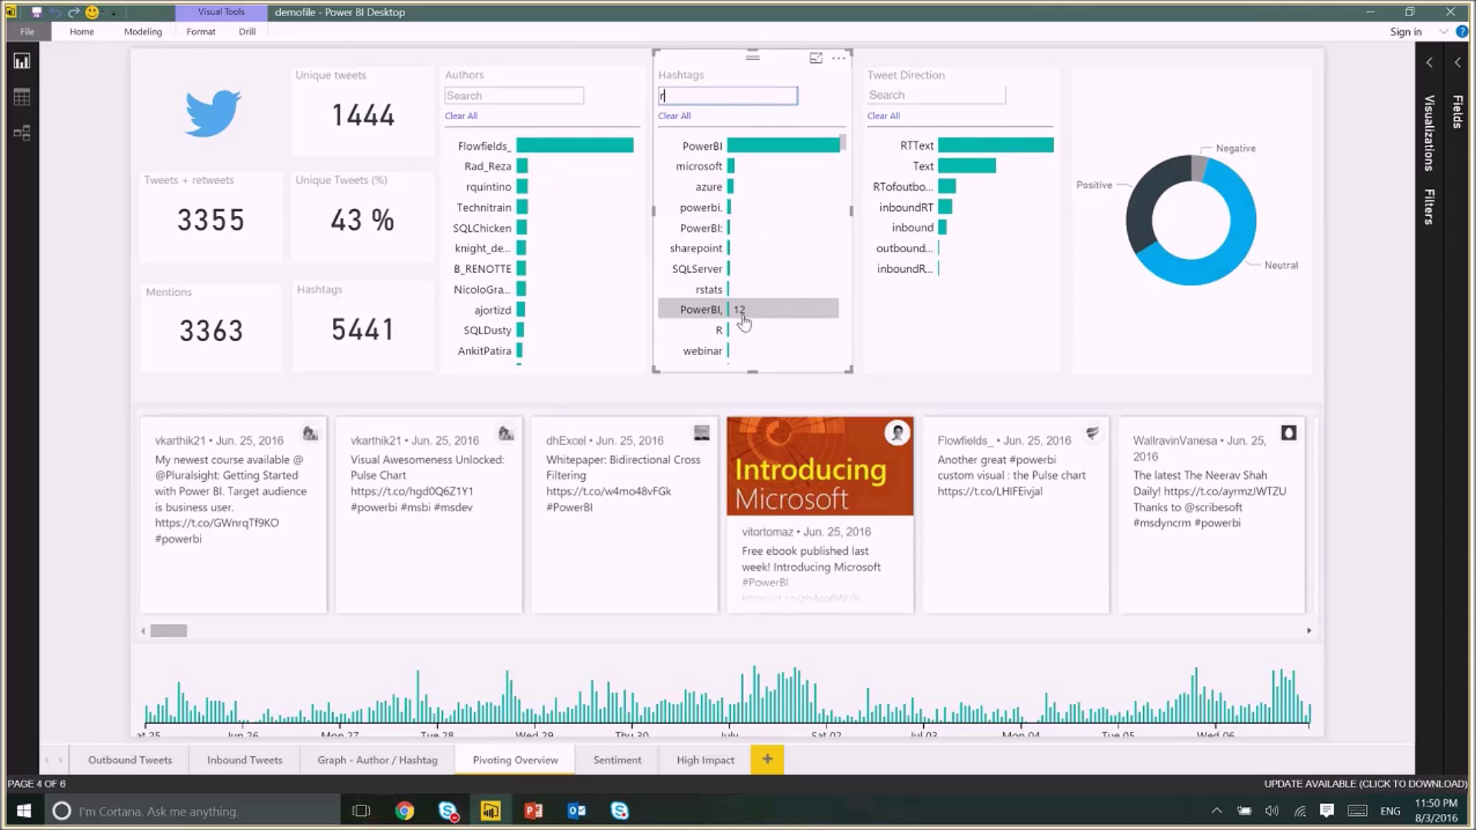
{"action": "left_click", "coordinate": [718, 330]}
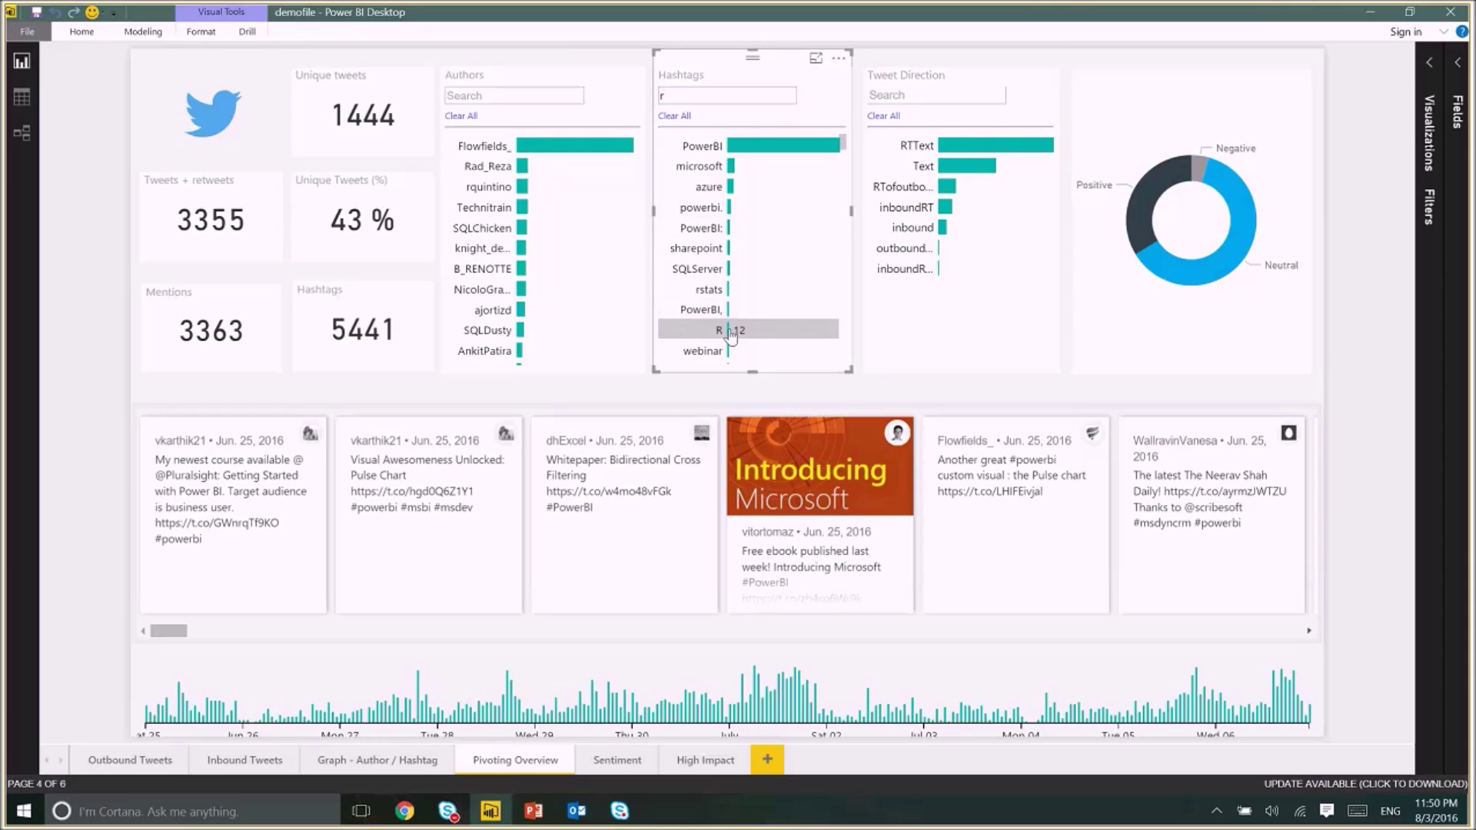
{"action": "left_click", "coordinate": [729, 99]}
{"action": "type", "text": "stat"}
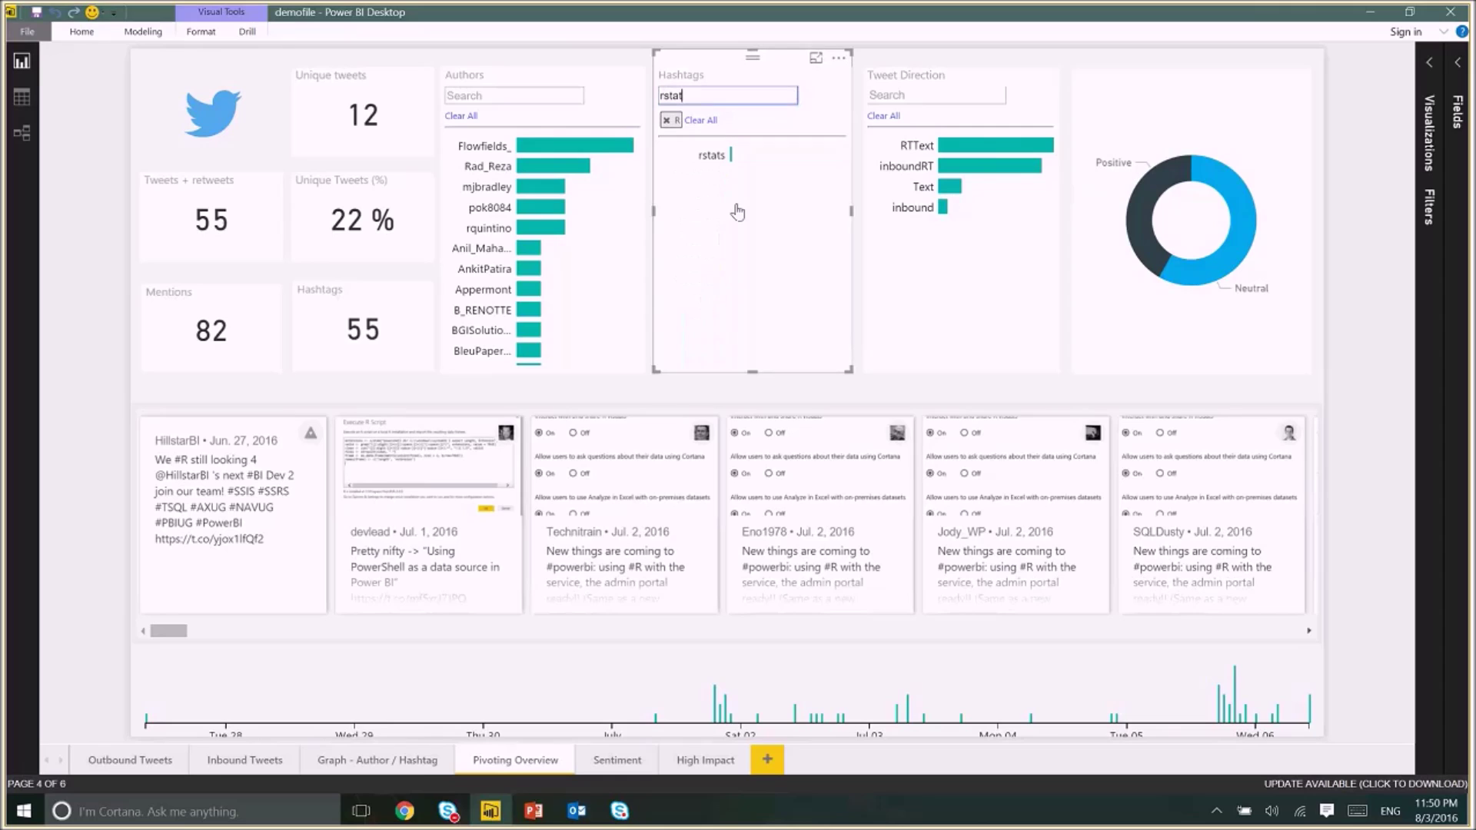
{"action": "left_click", "coordinate": [717, 158]}
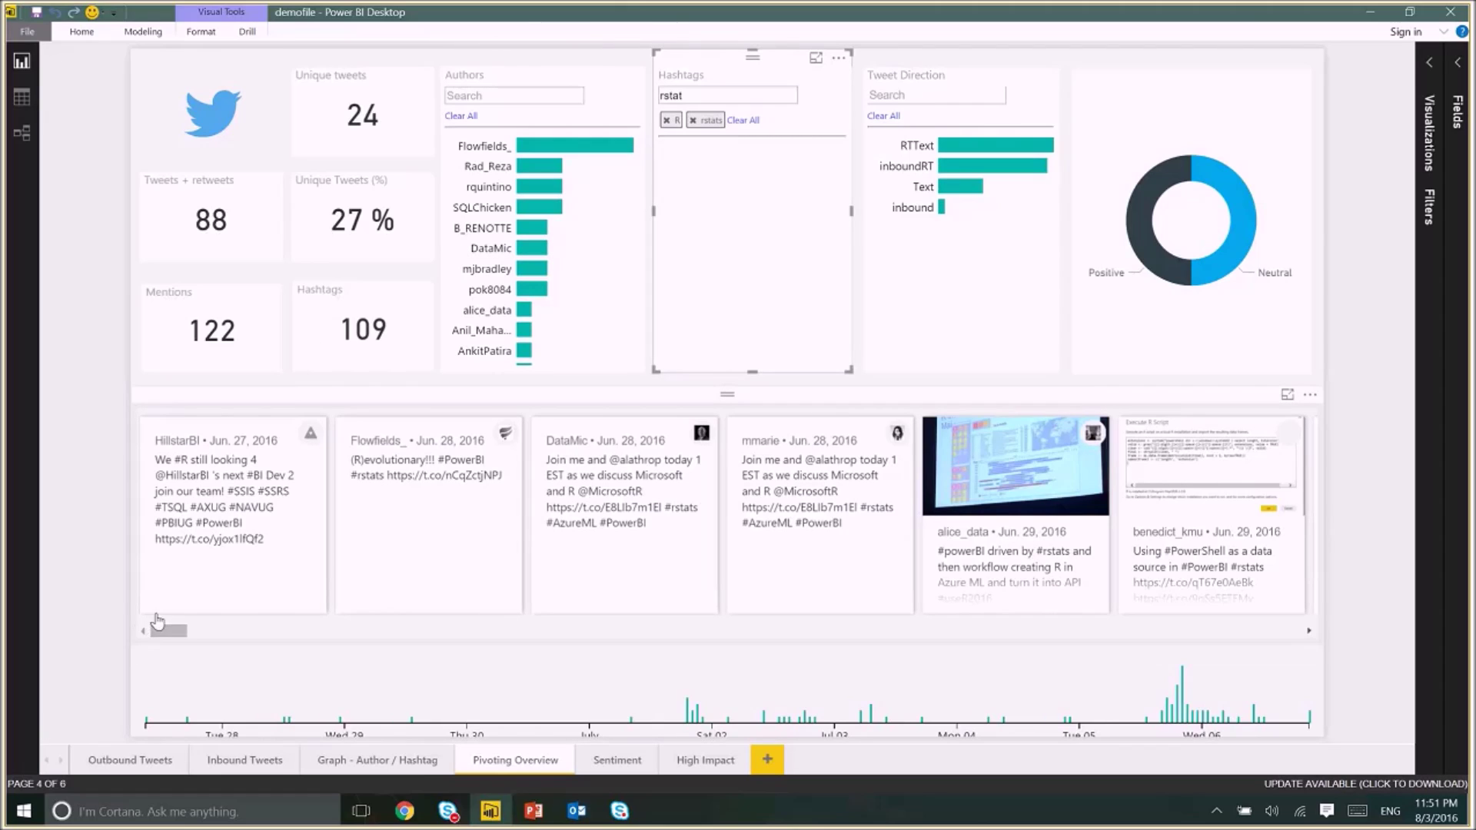
- Narrow the timeline to days around July 6, scroll the tweet carousel and enlarge one tweet card
{"action": "left_click_drag", "start_coordinate": [1129, 692], "coordinate": [1264, 696]}
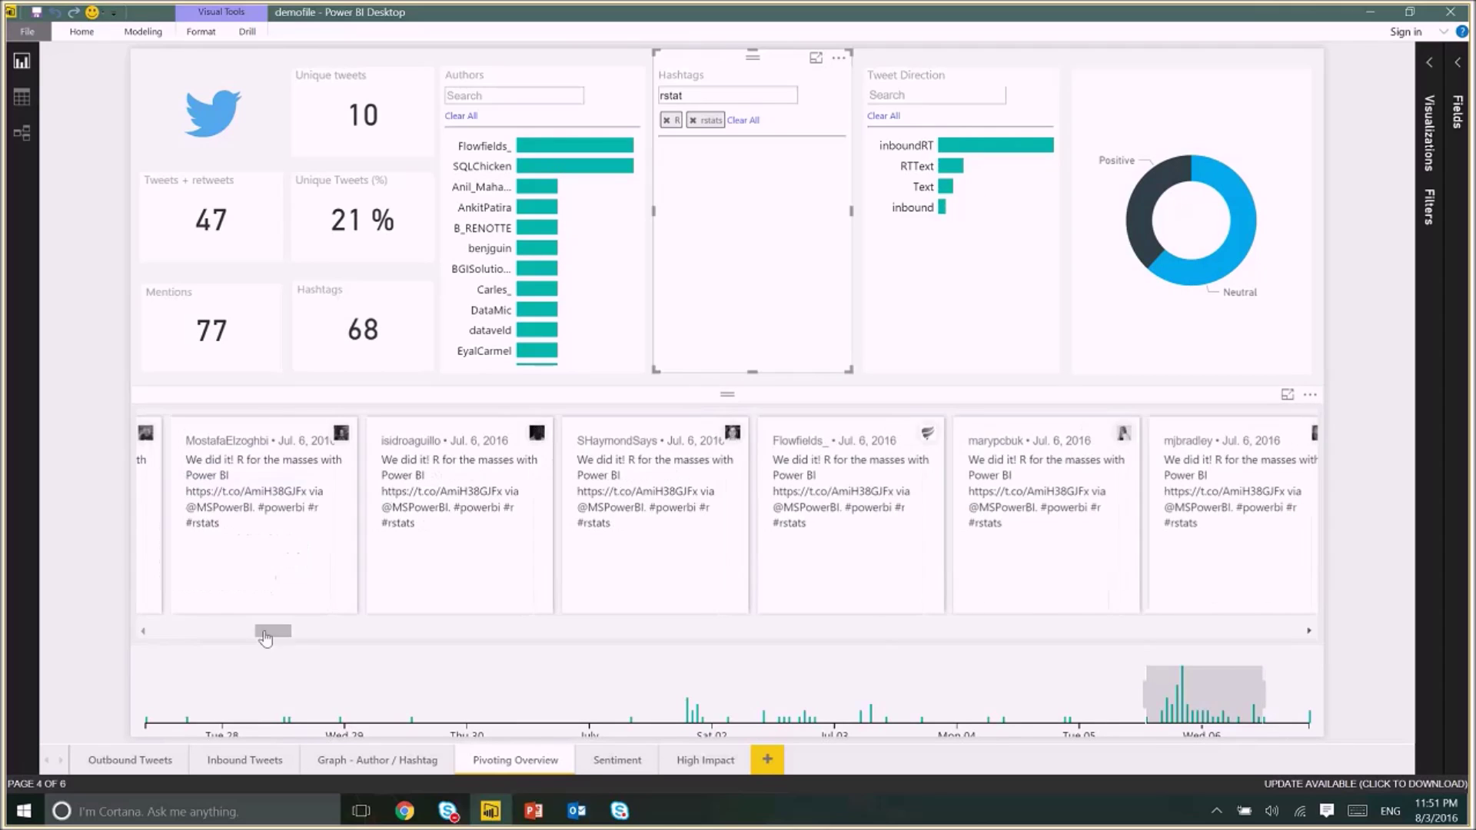
{"action": "left_click_drag", "start_coordinate": [265, 637], "coordinate": [492, 636]}
{"action": "left_click", "coordinate": [359, 518]}
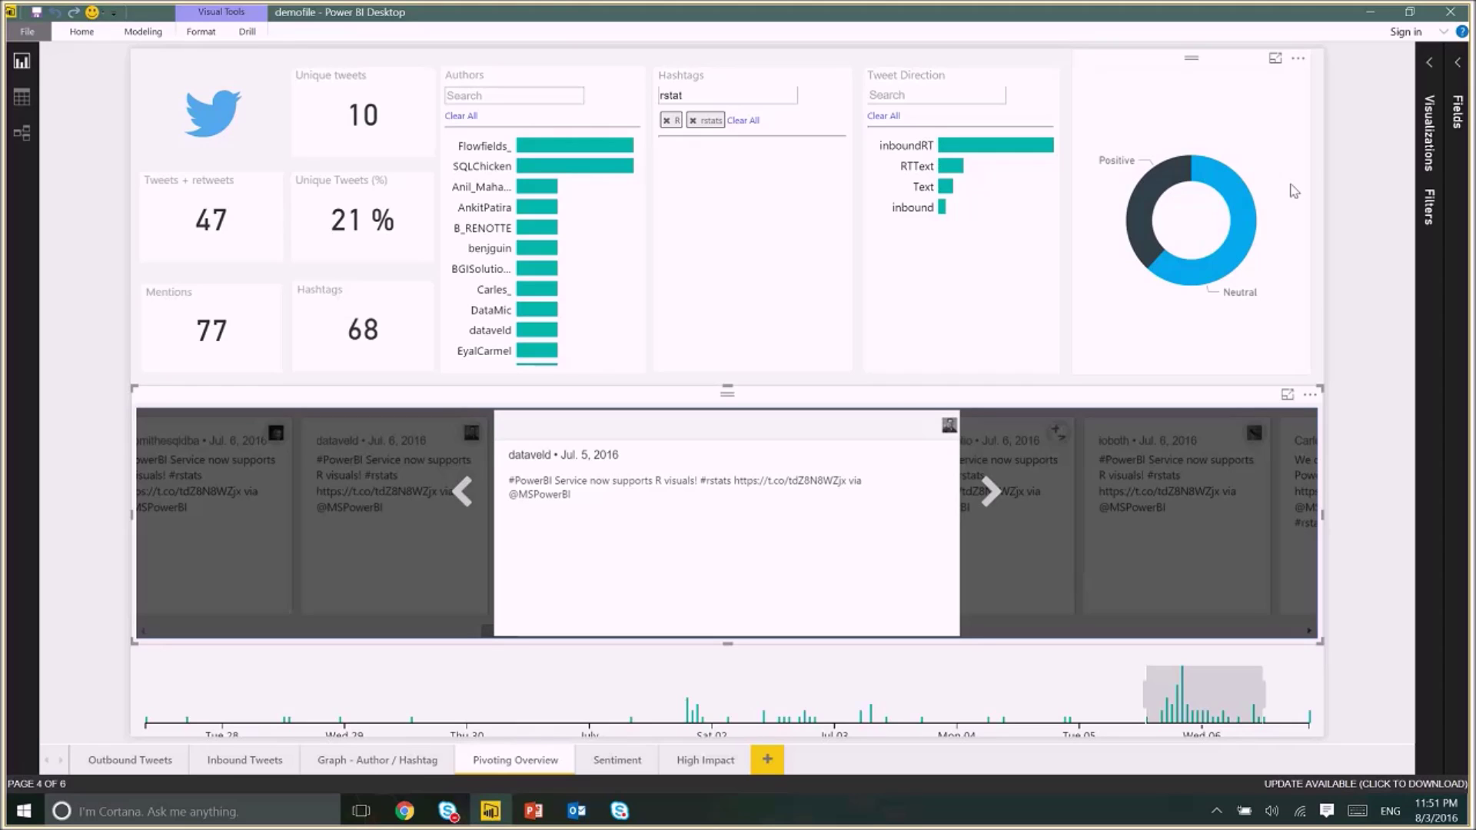
{"action": "left_click", "coordinate": [618, 761]}
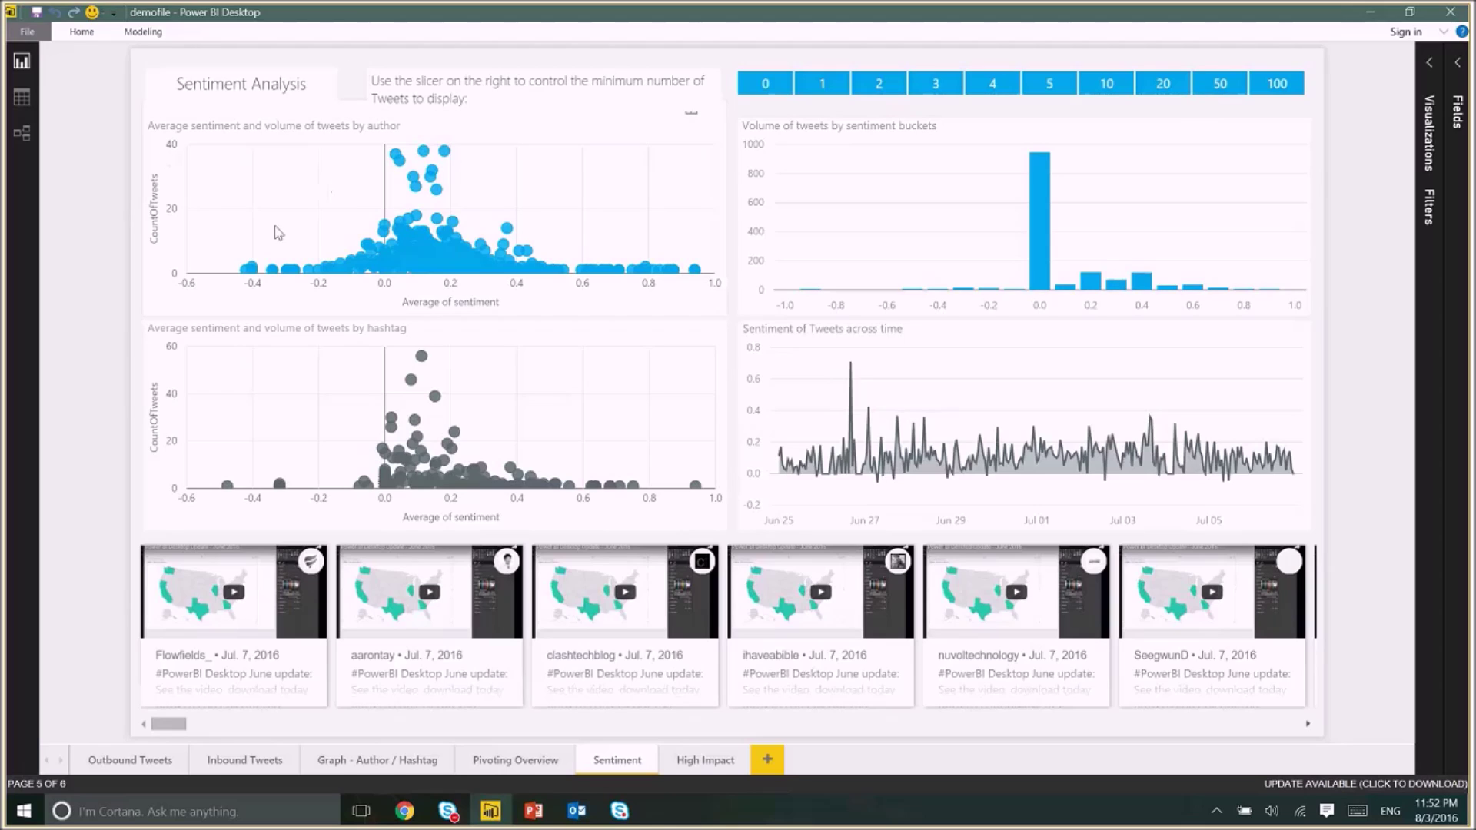
- Cross-filter the Sentiment page to one author via the sentiment-by-author scatter chart
{"action": "left_click", "coordinate": [275, 275]}
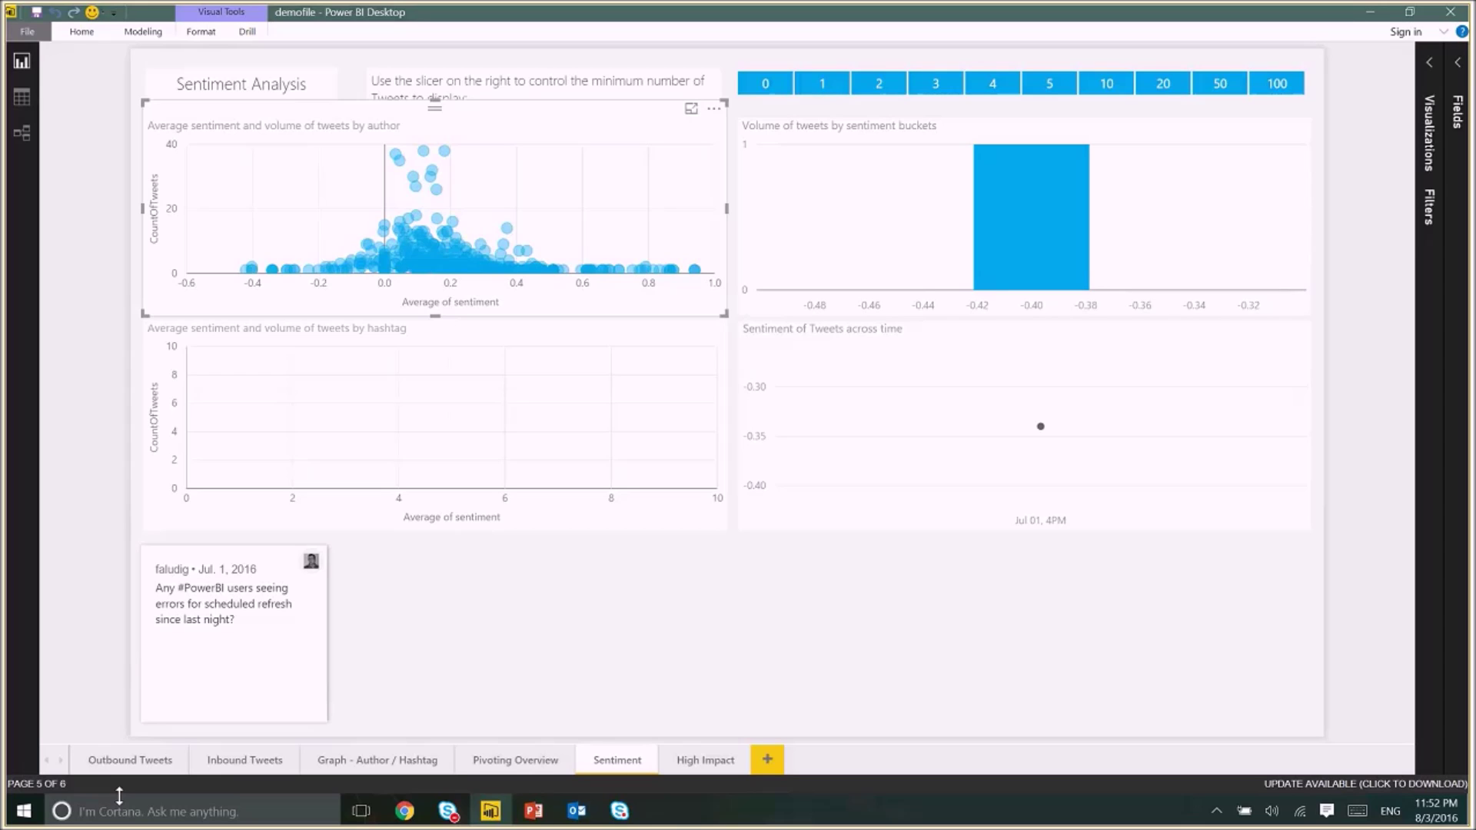
- Switch to the High Impact report page
{"action": "left_click", "coordinate": [688, 763]}
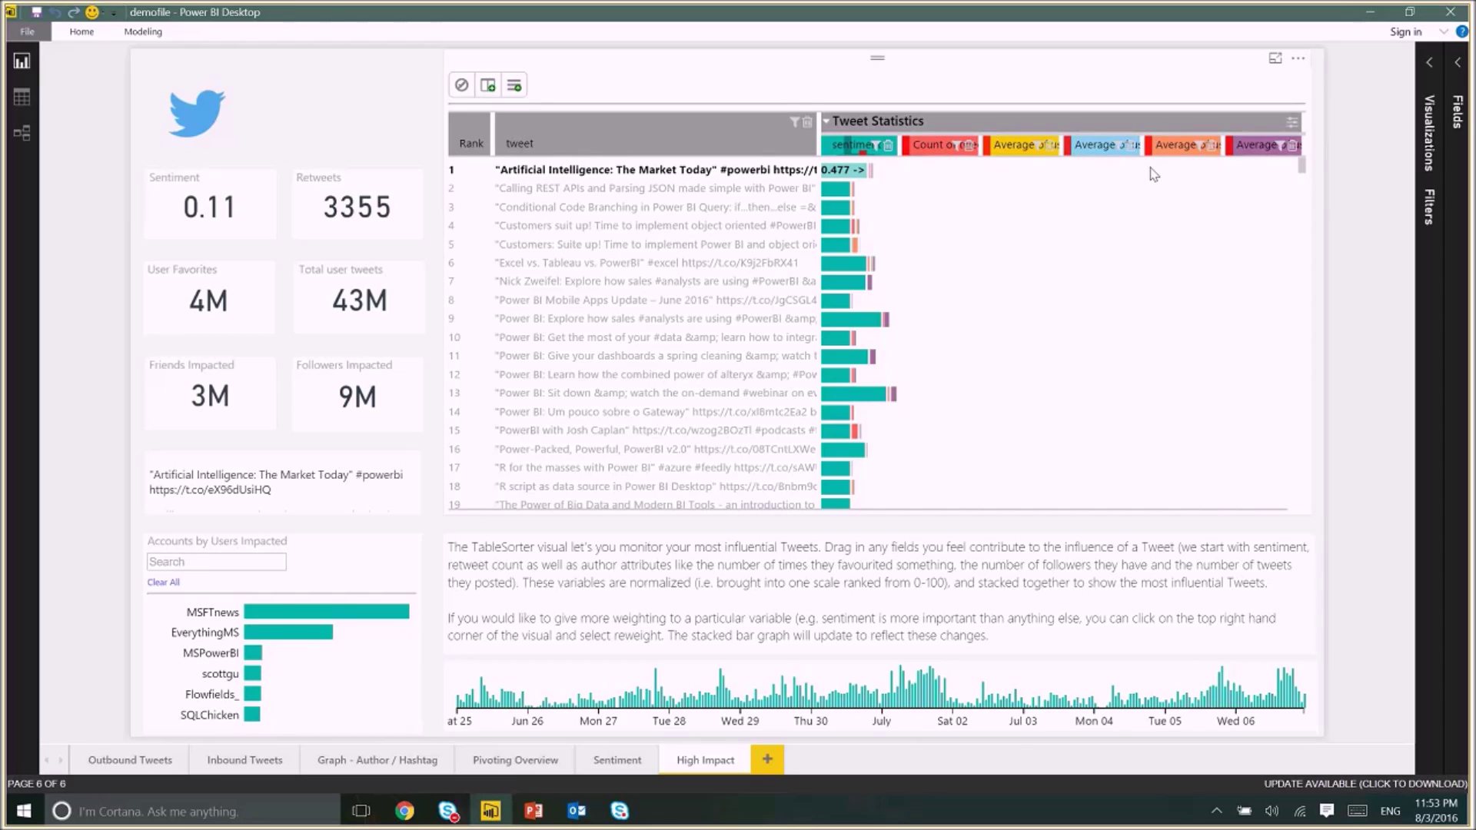
- Sort the High Impact tweets by Tweet Statistics, ending in descending order
{"action": "left_click", "coordinate": [1066, 120]}
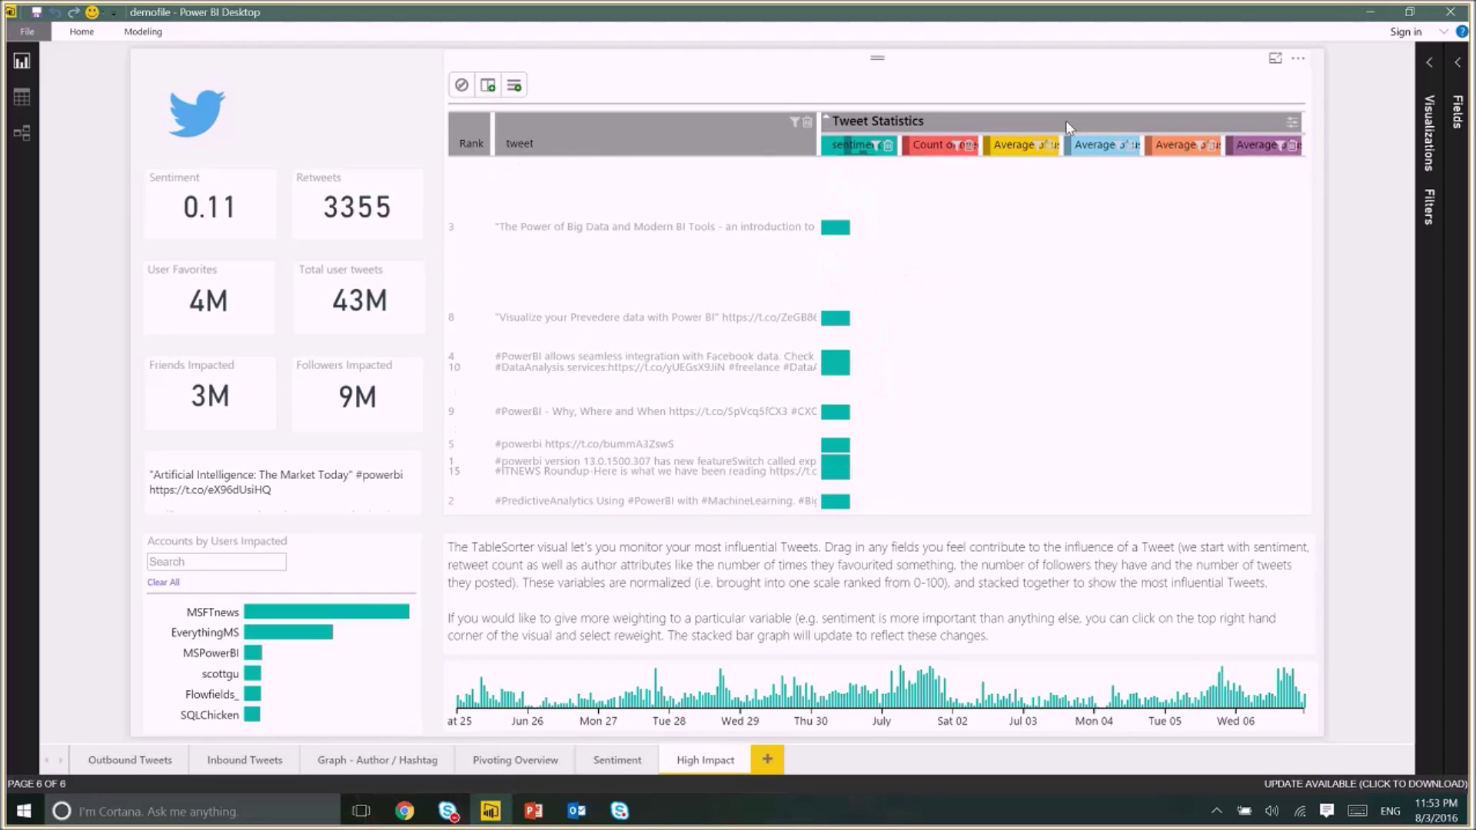
{"action": "left_click", "coordinate": [1065, 120]}
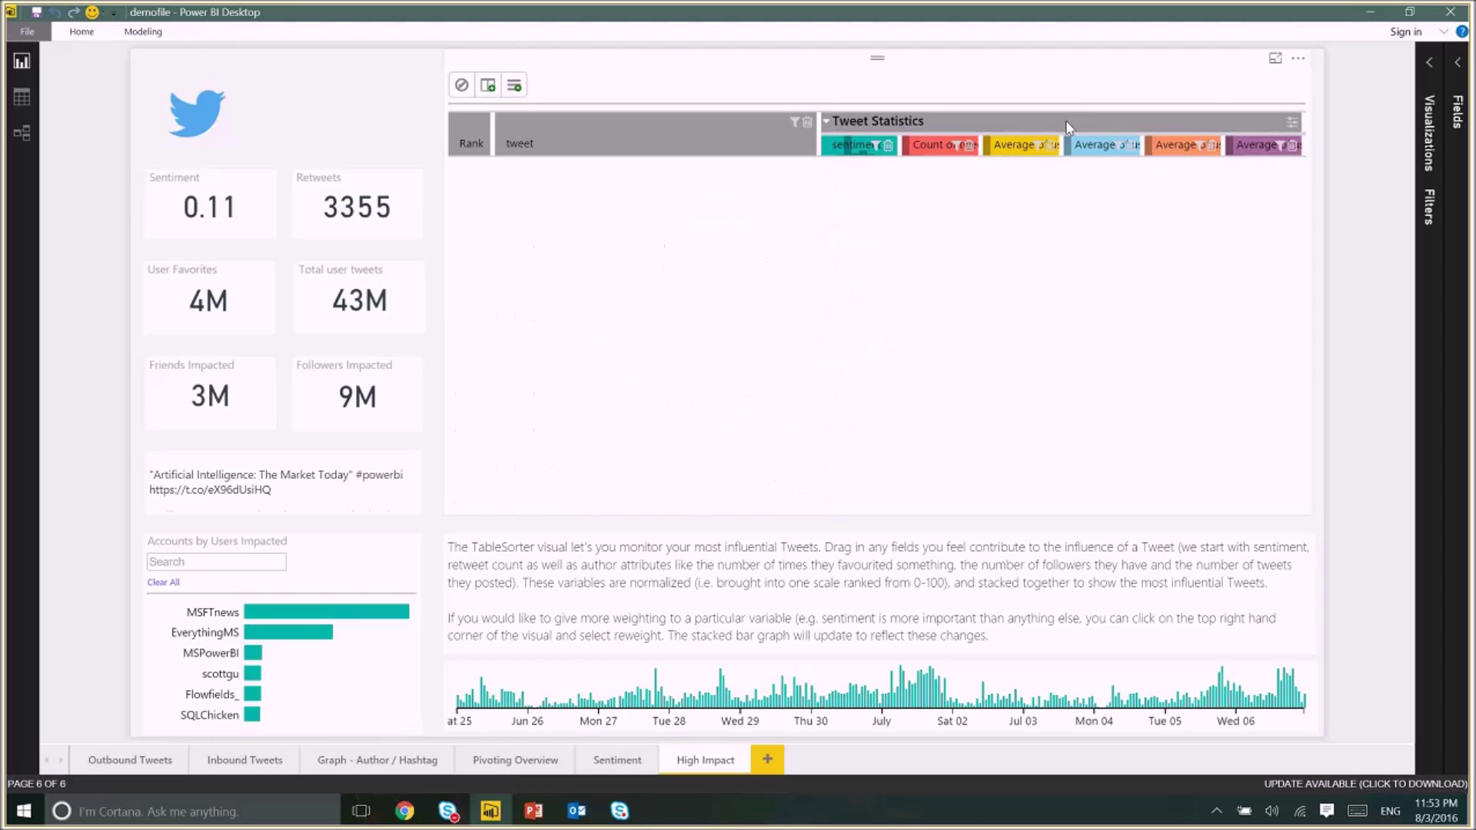
{"action": "mouse_move", "coordinate": [1292, 132]}
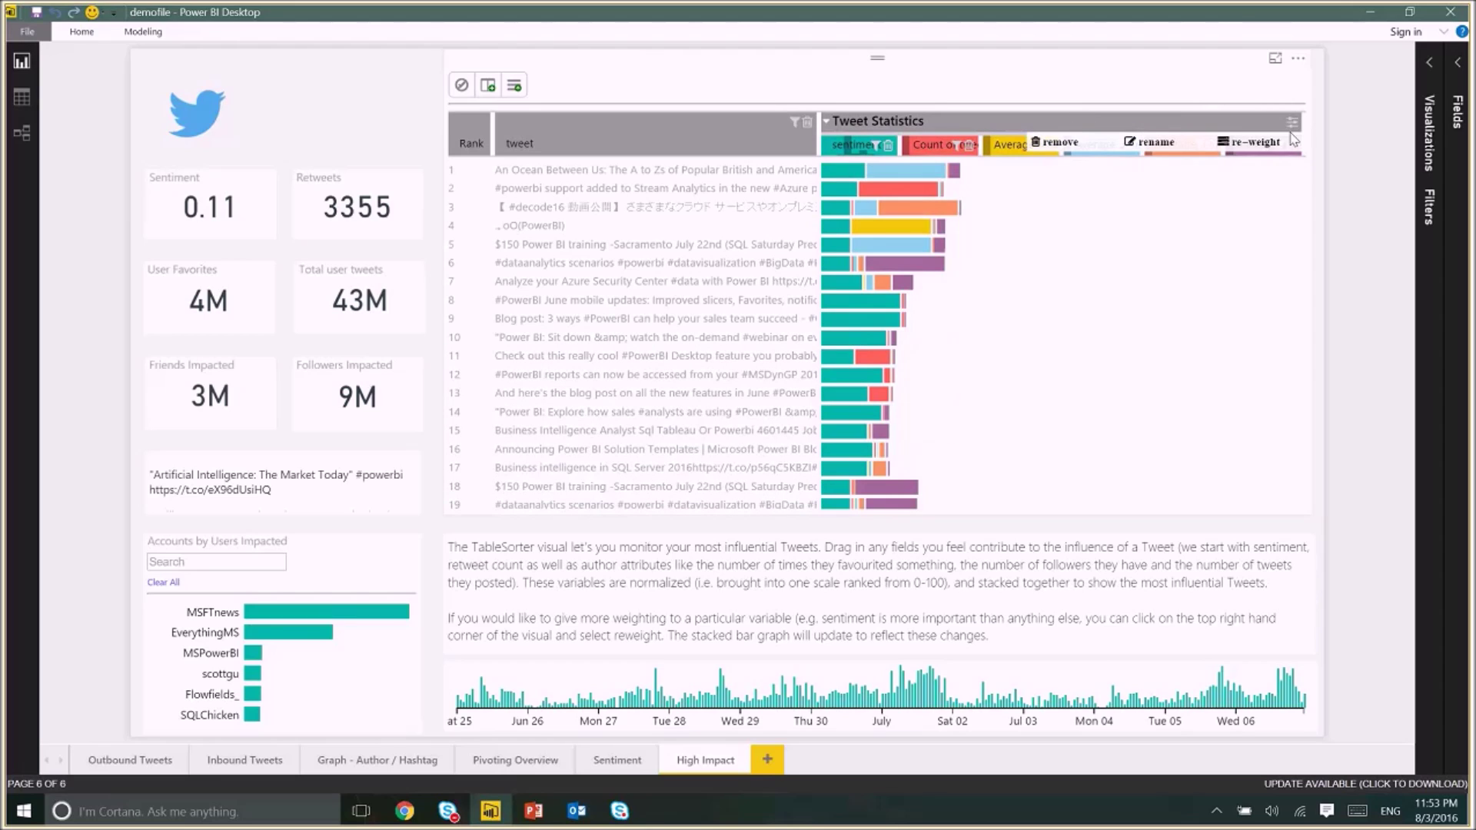
- Re-weight Tweet Statistics so sentiment counts 4 against 1 for the other factors
{"action": "left_click", "coordinate": [1228, 145]}
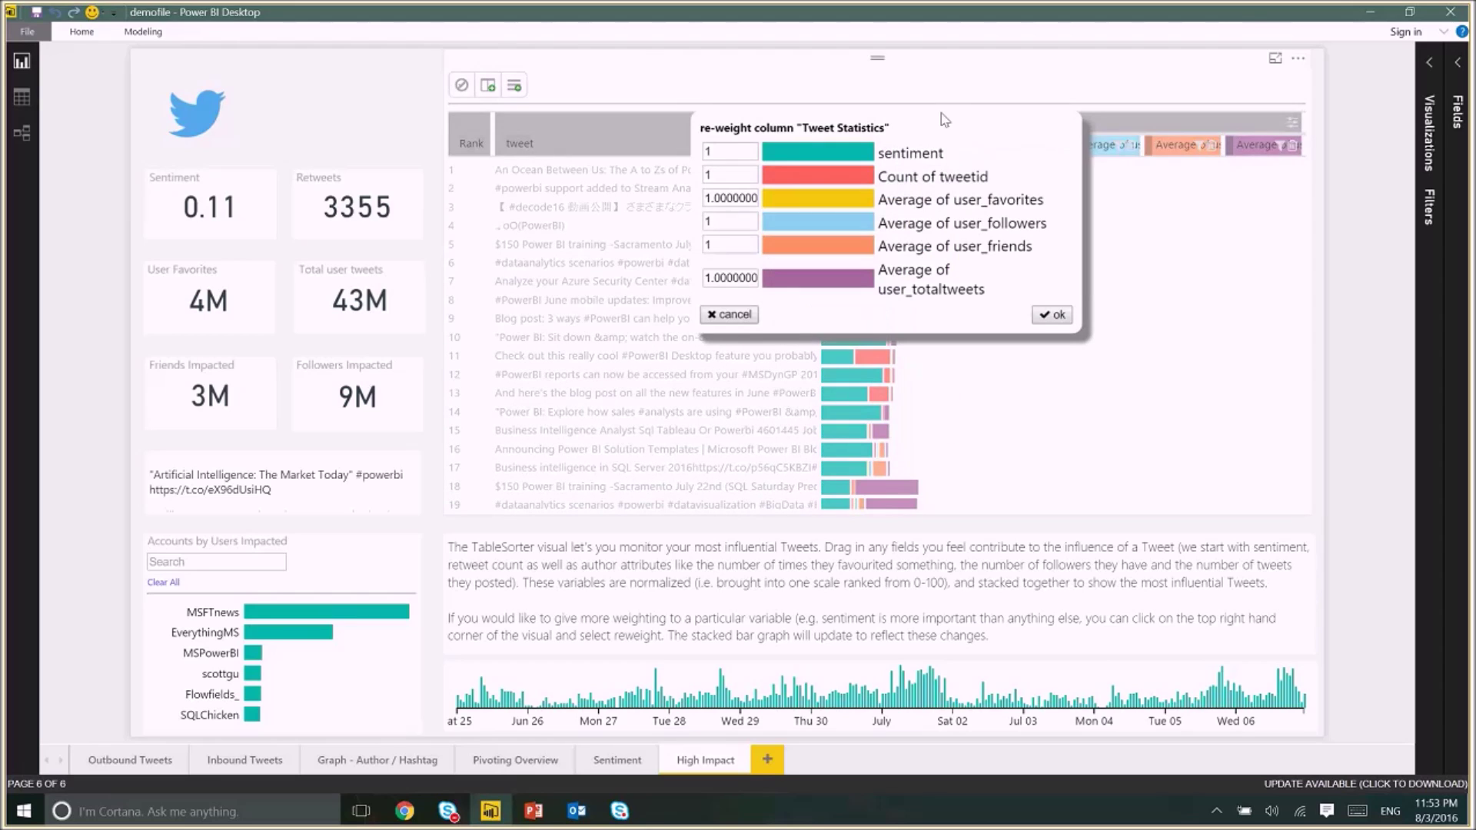
{"action": "left_click", "coordinate": [724, 154]}
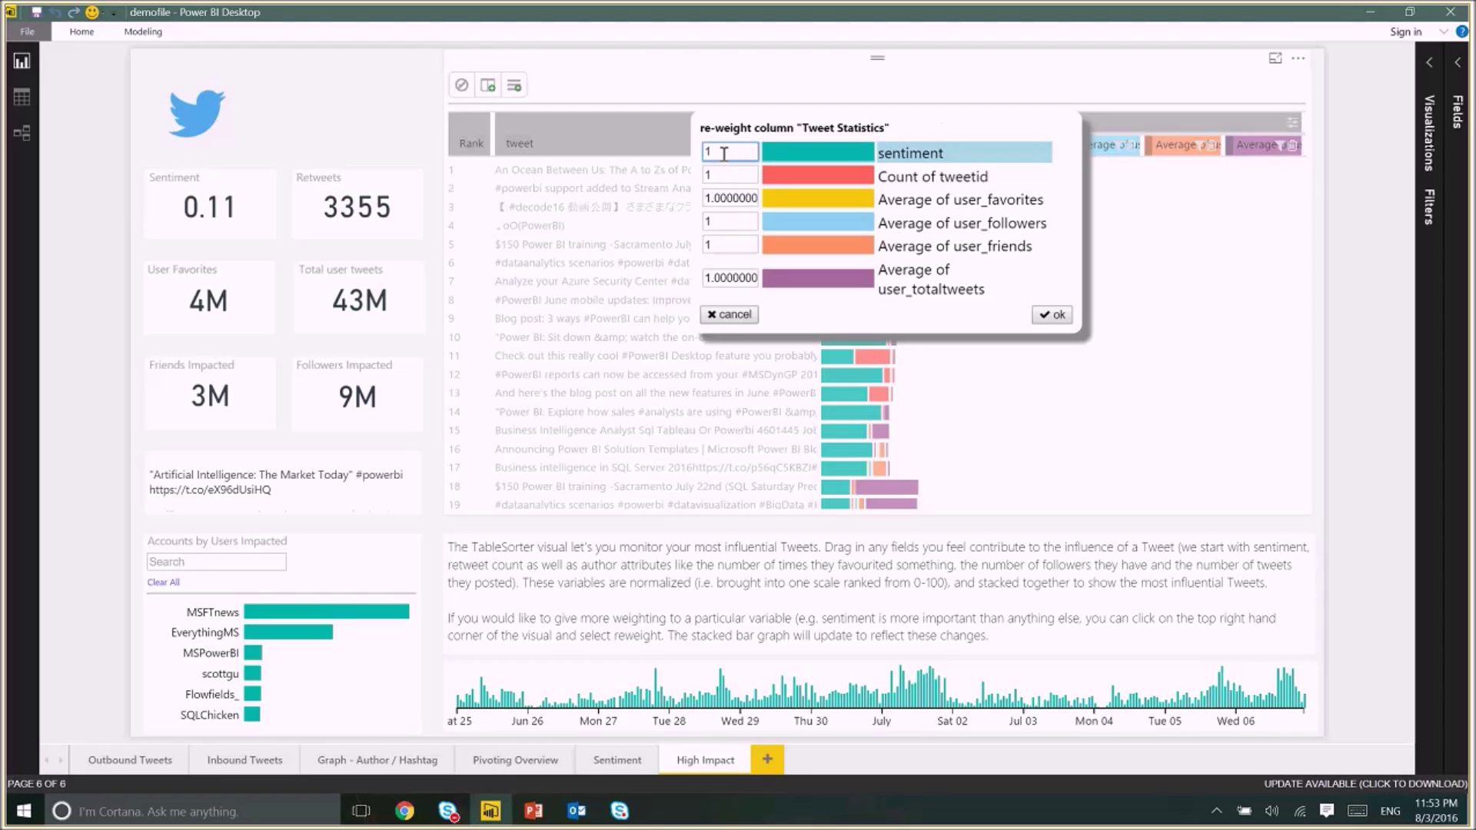
{"action": "key", "text": "BackSpace"}
{"action": "type", "text": "4"}
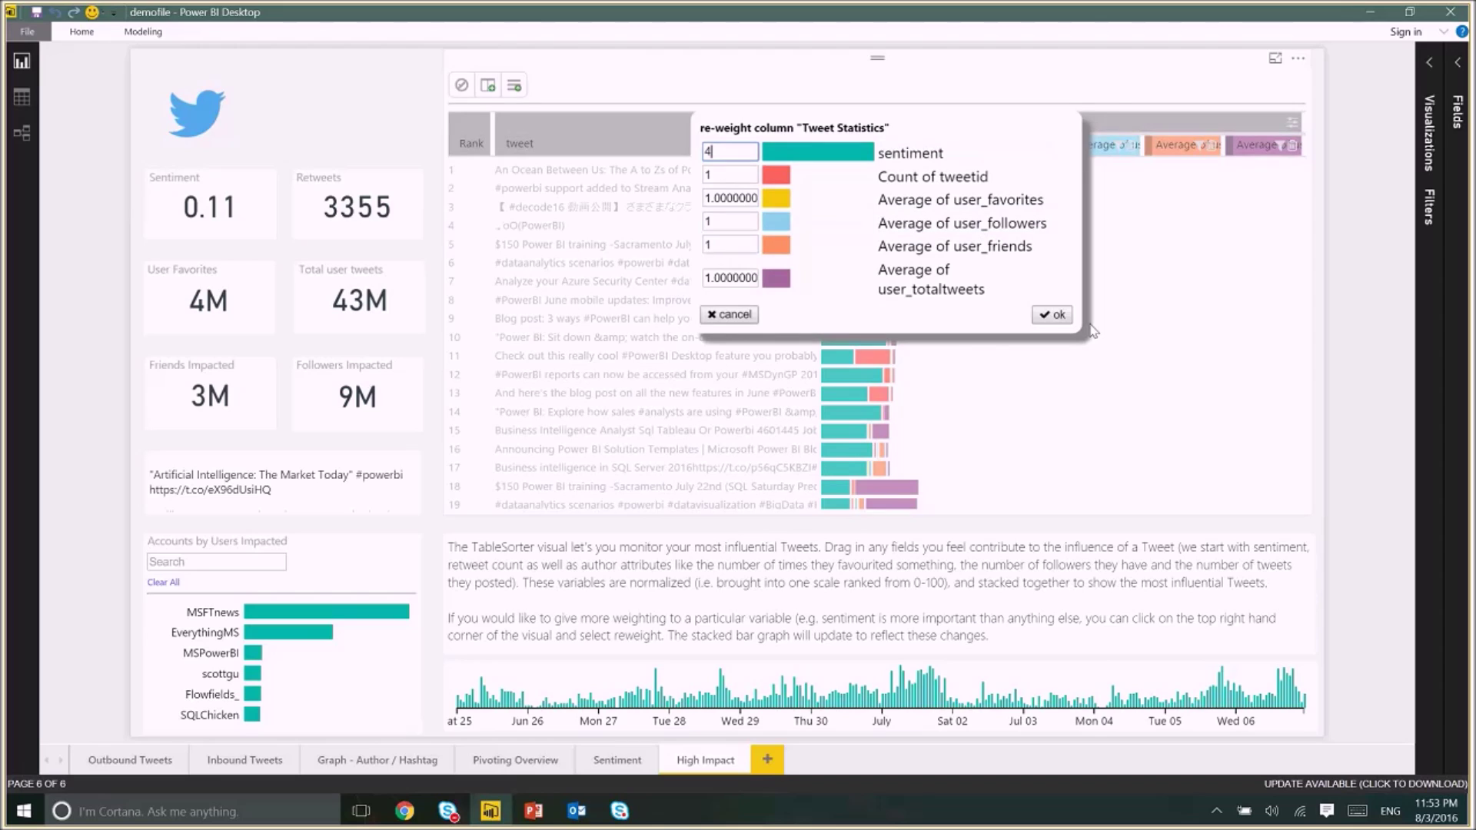
{"action": "left_click", "coordinate": [1055, 317]}
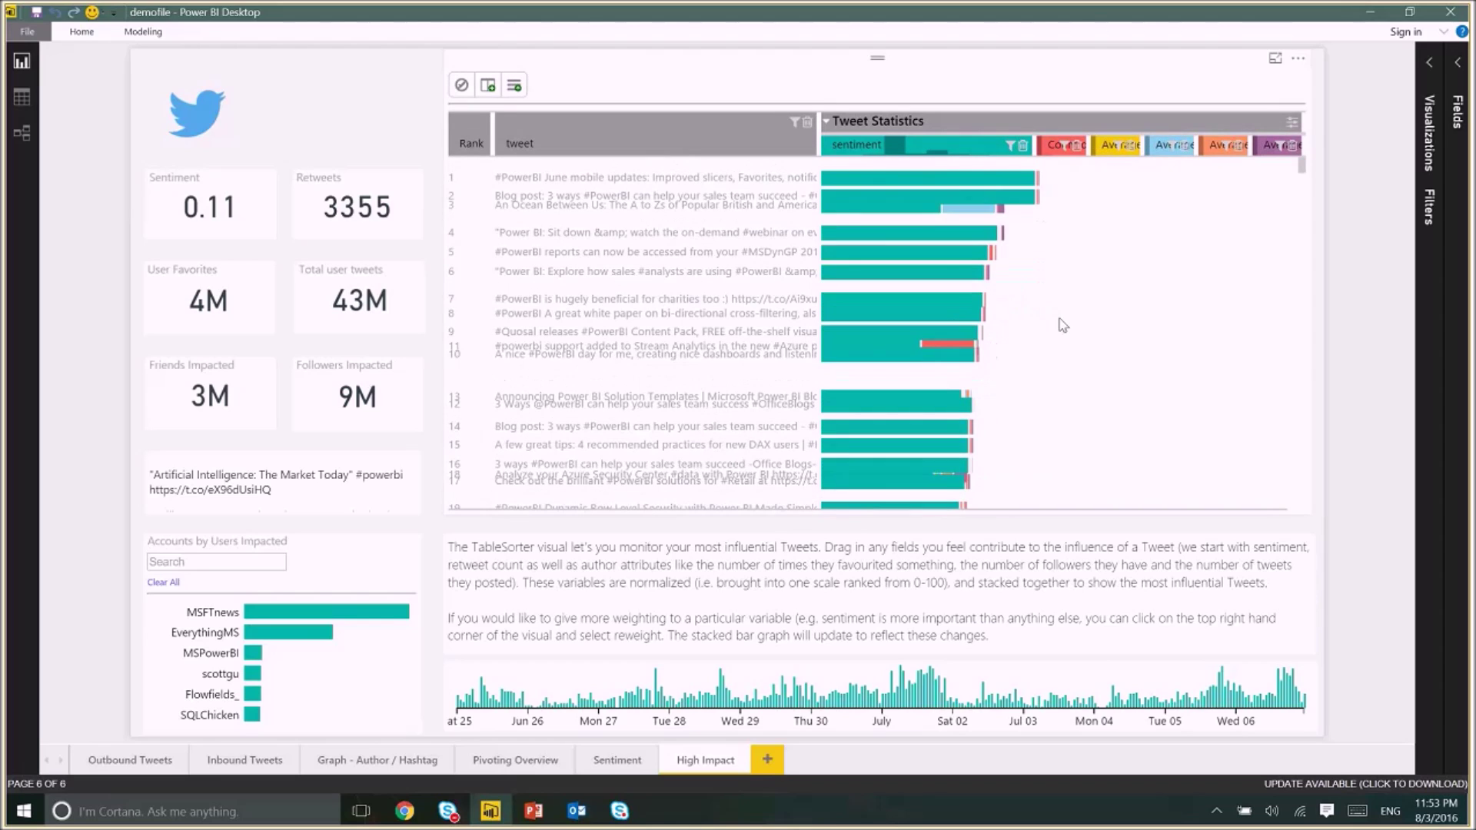